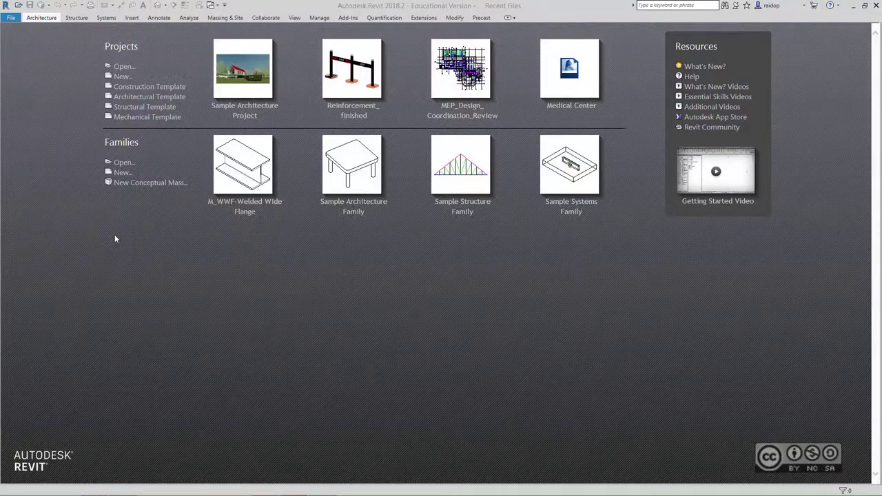
# Step: Open the File menu to see the new-file choices: Project, Family, Conceptual Mass, Title Block, Annotation Symbol
pyautogui.click(12, 20)
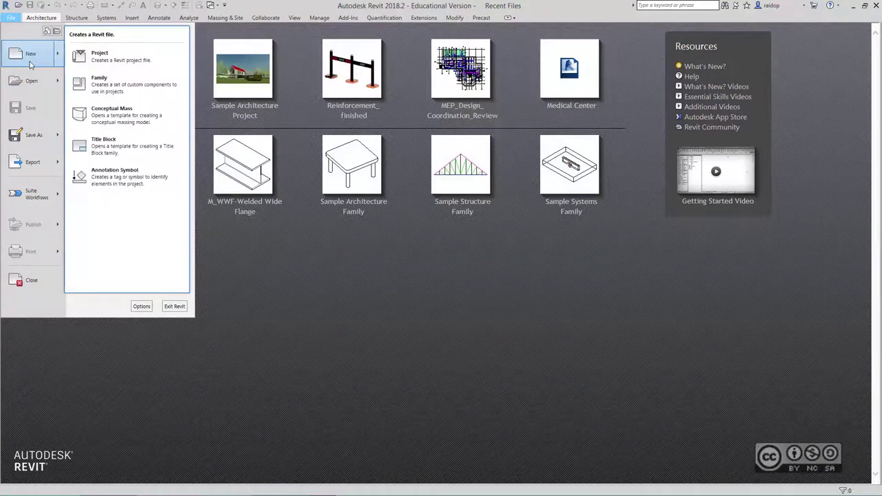
# Step: Dismiss the File menu and start a new project from the start page's Projects > New
pyautogui.moveTo(30, 55)
pyautogui.click(222, 216)
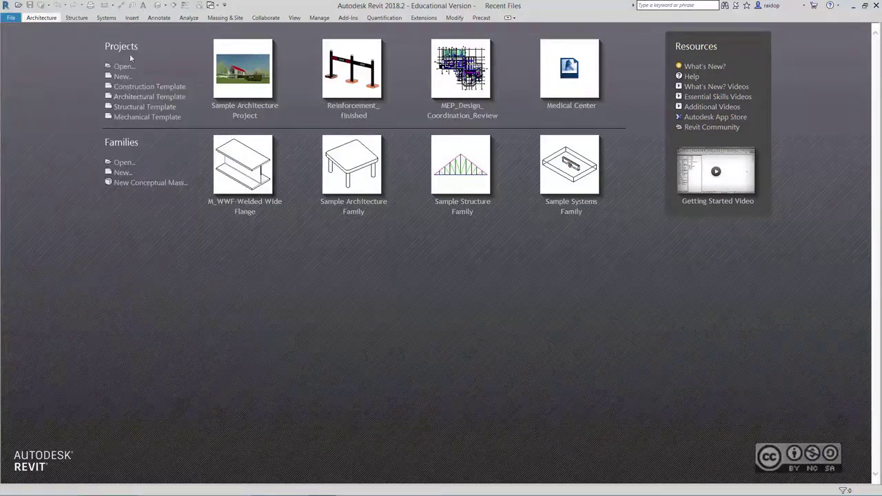
pyautogui.click(123, 77)
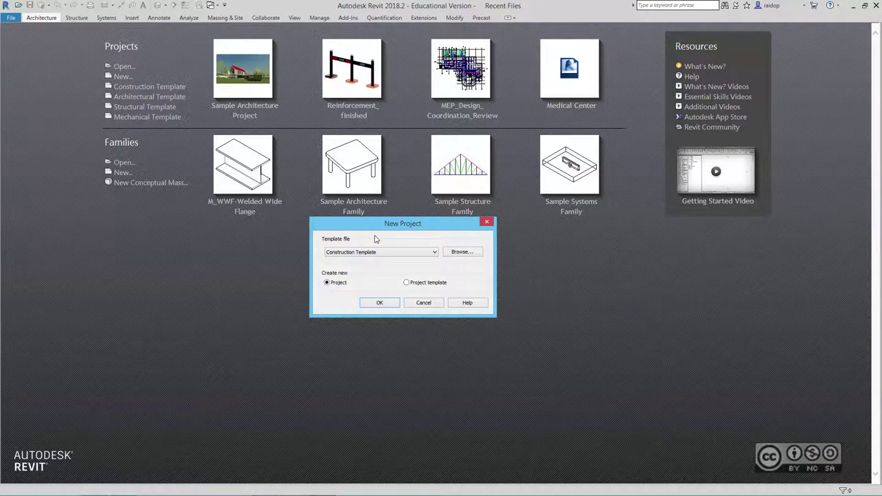
# Step: Check the template list unchanged, then browse the US Metric folder for .rte template files
pyautogui.click(379, 253)
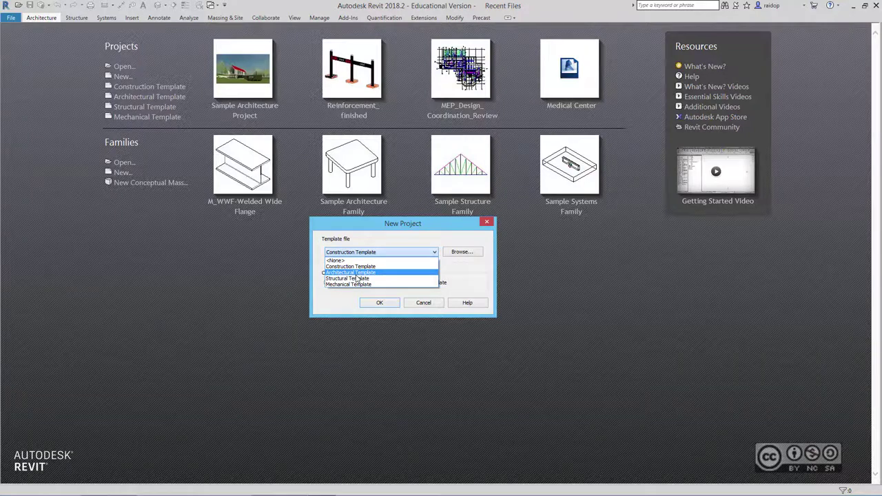
pyautogui.click(471, 272)
pyautogui.click(466, 252)
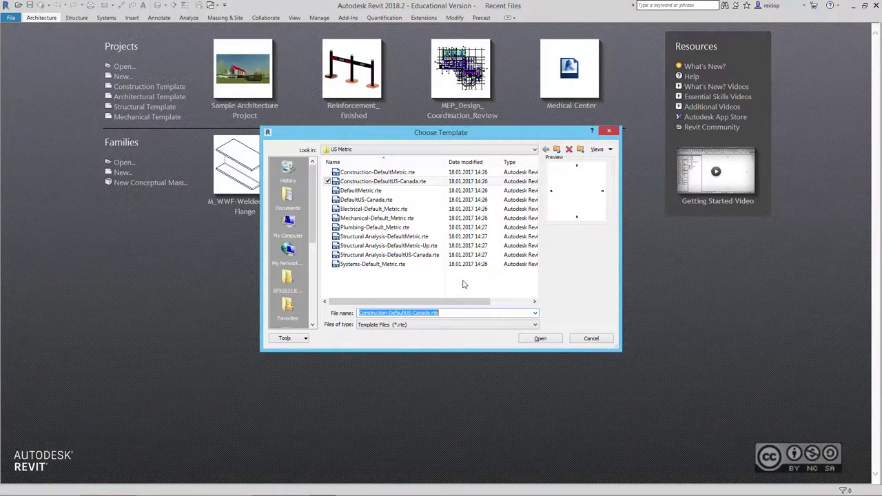
# Step: Cancel the template browser and create Project1 from the Construction Template
pyautogui.click(443, 312)
pyautogui.doubleClick(434, 313)
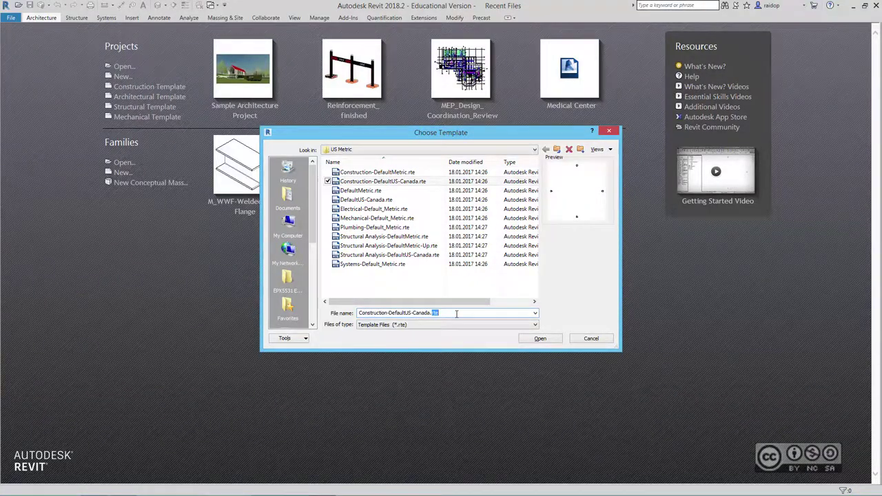
pyautogui.write('rte')
pyautogui.click(590, 338)
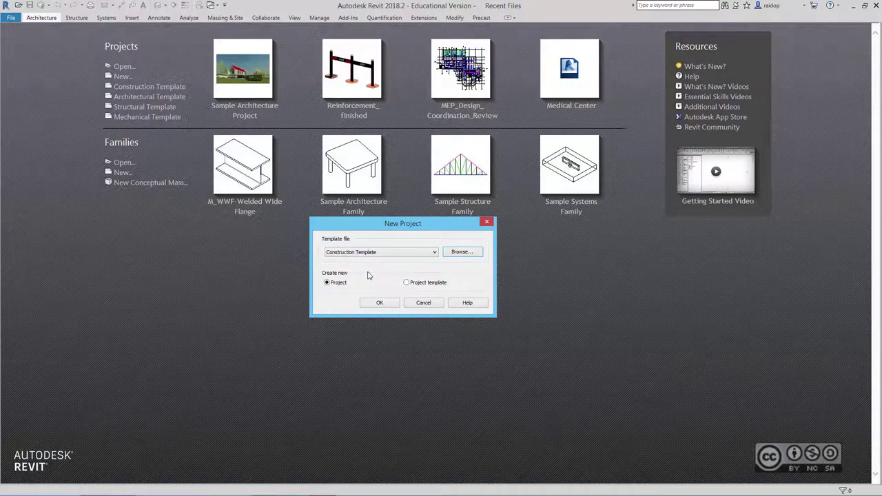
pyautogui.click(378, 303)
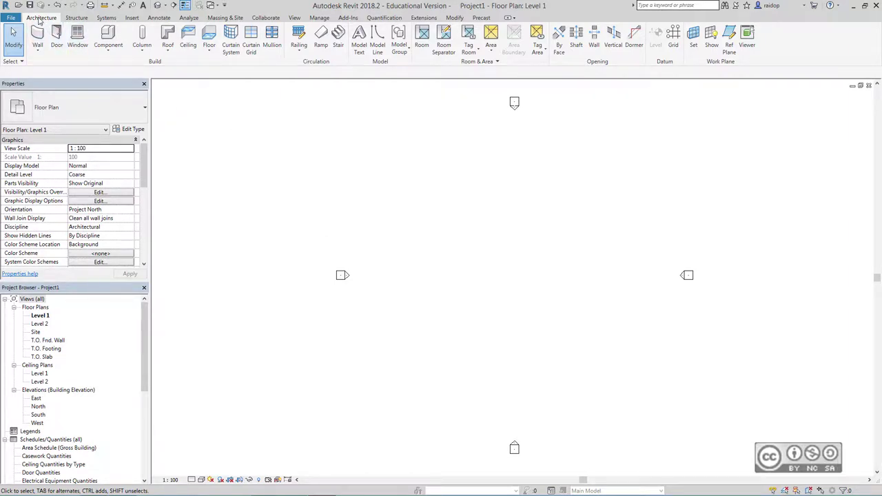
# Step: Browse the Structure, Systems, Insert, Architecture and Annotate tabs, then show the recent documents list
pyautogui.click(77, 17)
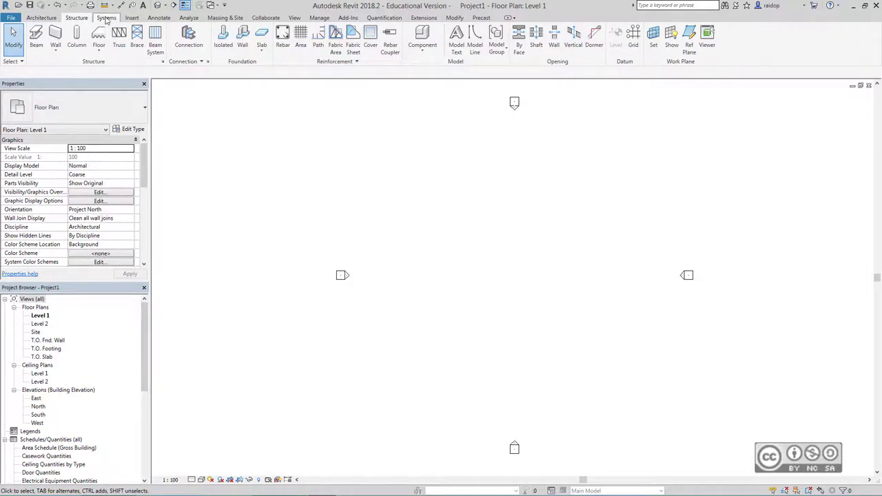
pyautogui.click(107, 18)
pyautogui.click(131, 19)
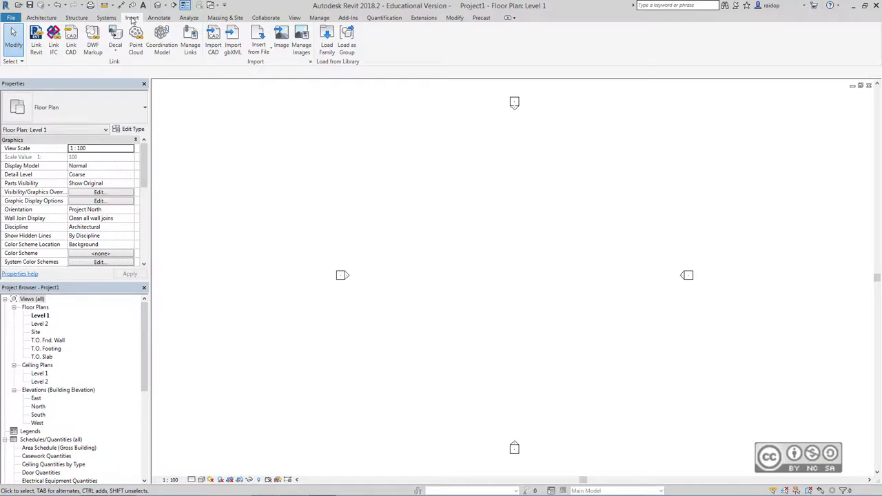
pyautogui.click(40, 18)
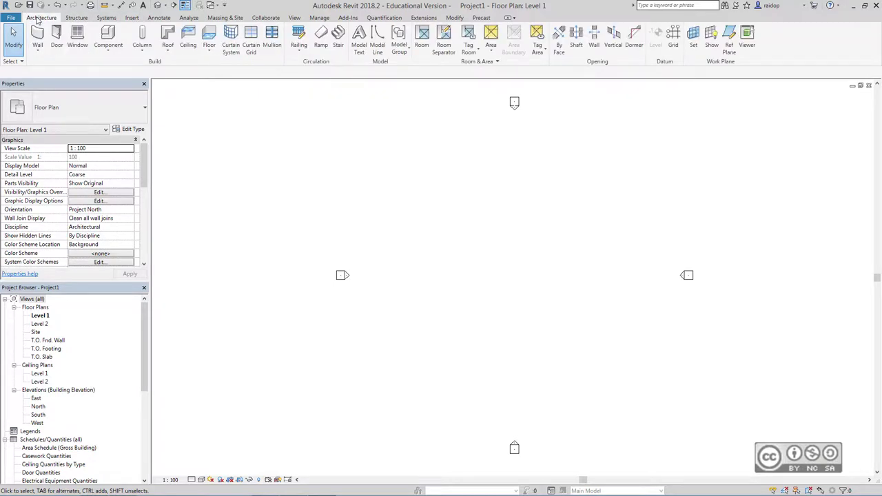
pyautogui.click(77, 19)
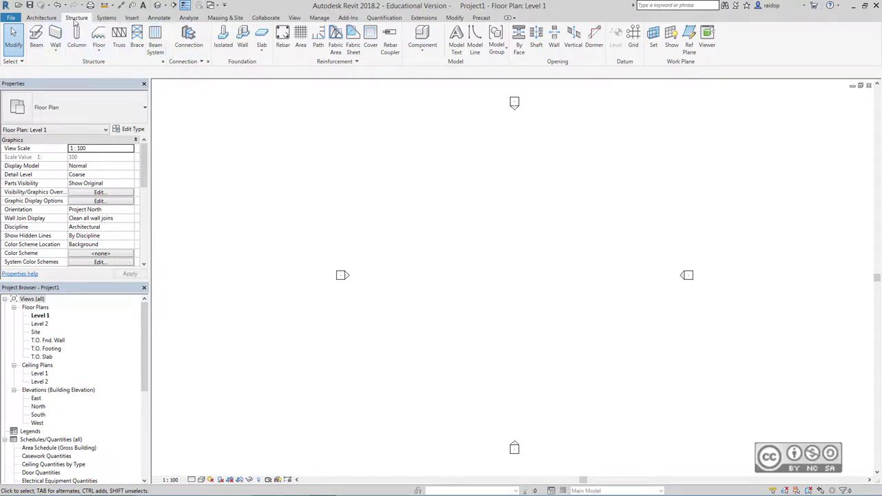
pyautogui.click(158, 18)
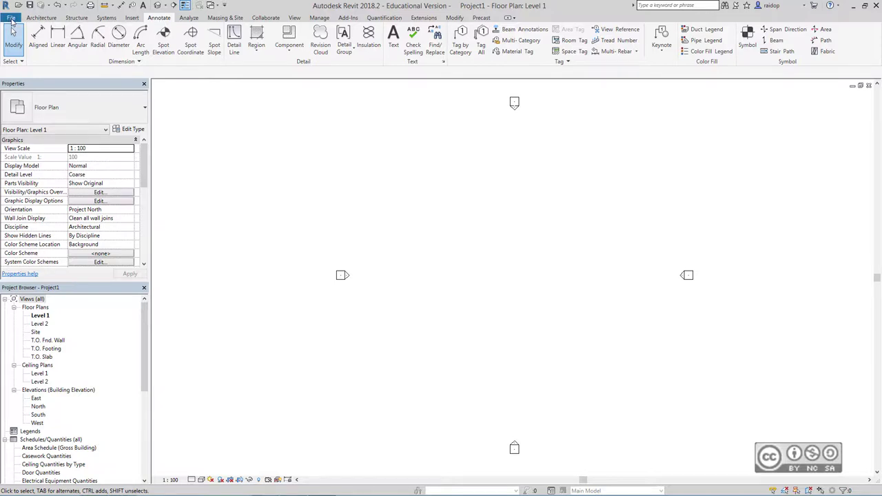
pyautogui.click(12, 19)
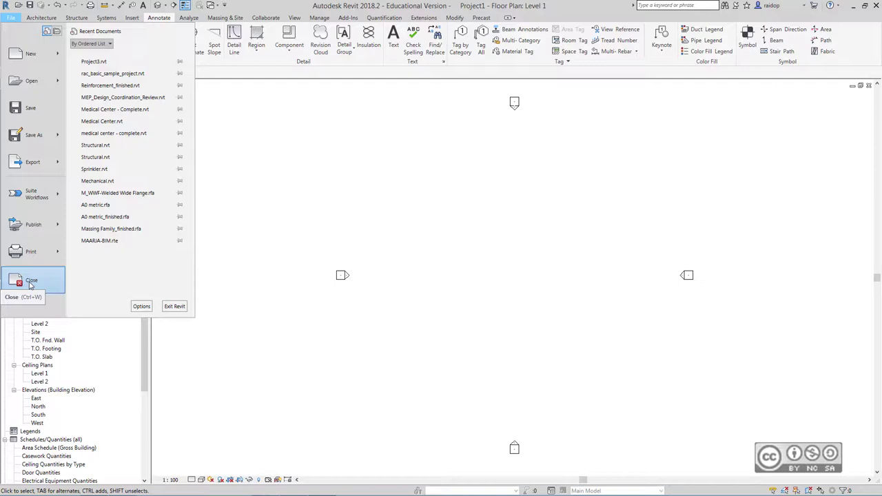
# Step: Look through the Options dialog and cancel it without changing any settings
pyautogui.click(141, 306)
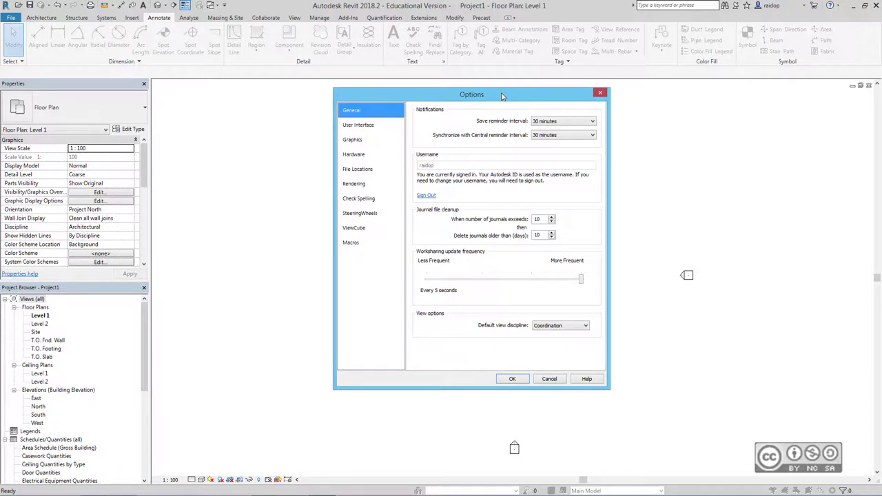
pyautogui.click(549, 381)
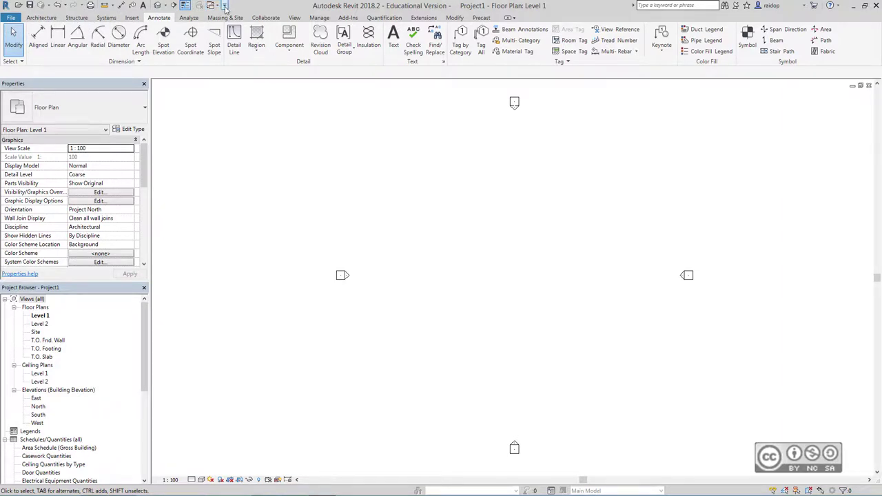
# Step: Glance at the Quick Access Toolbar customisation list, leave it unchanged, and show Architecture tools
pyautogui.click(224, 6)
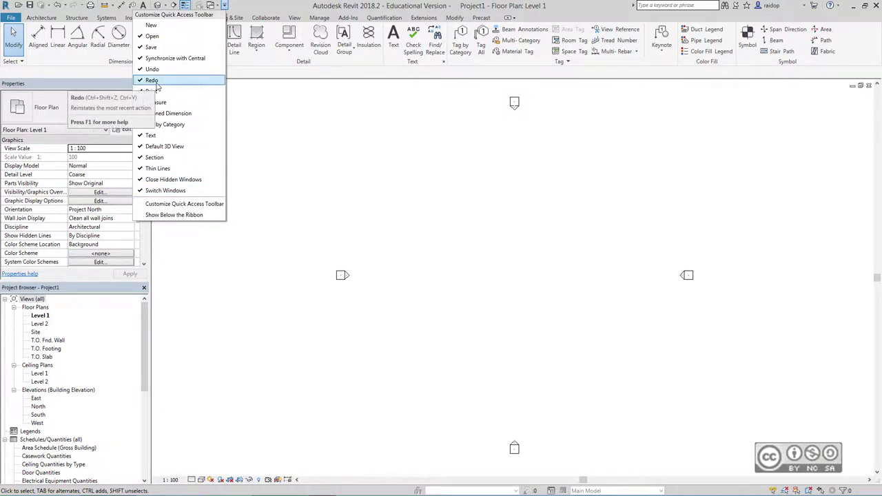
pyautogui.press('Escape')
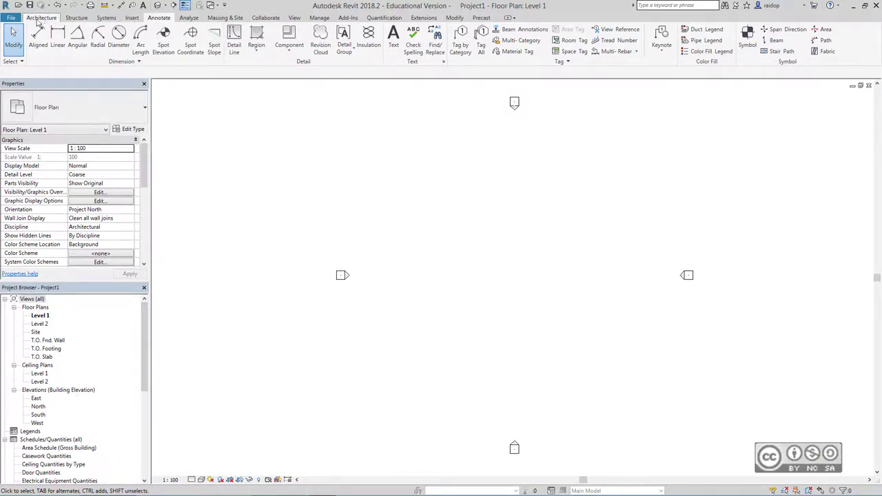
pyautogui.click(40, 18)
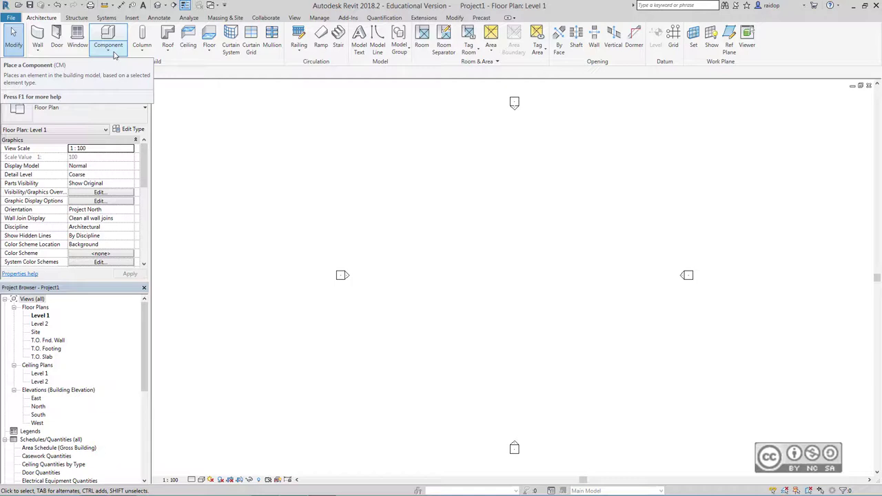
pyautogui.click(114, 53)
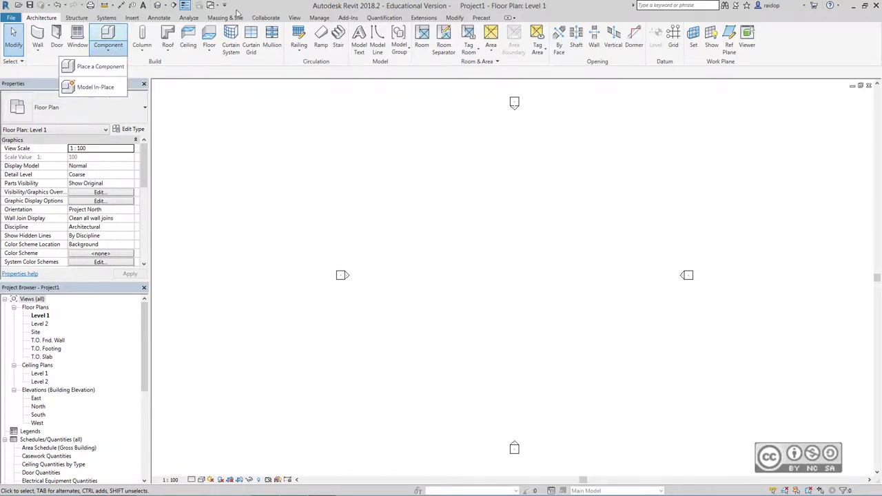
pyautogui.click(261, 6)
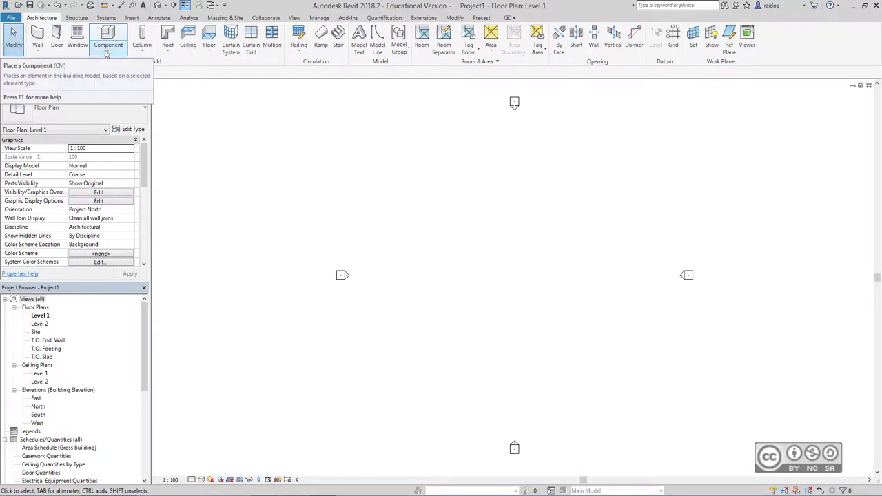
pyautogui.click(107, 52)
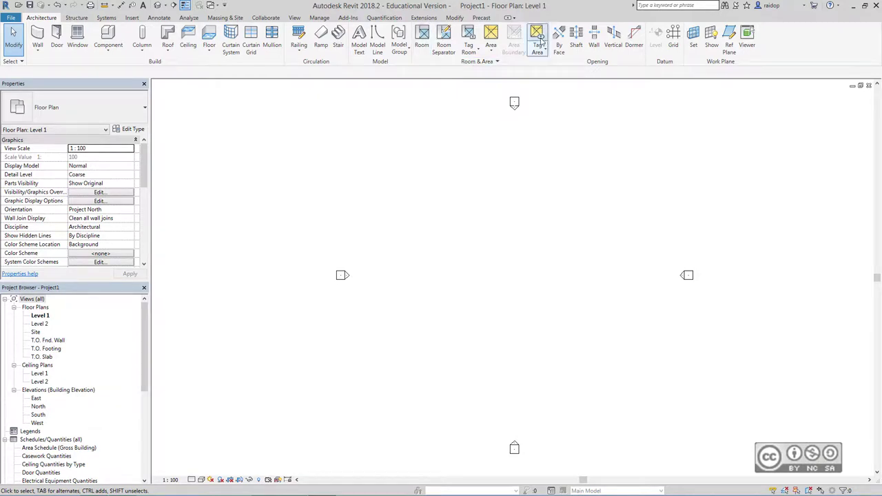
pyautogui.click(498, 63)
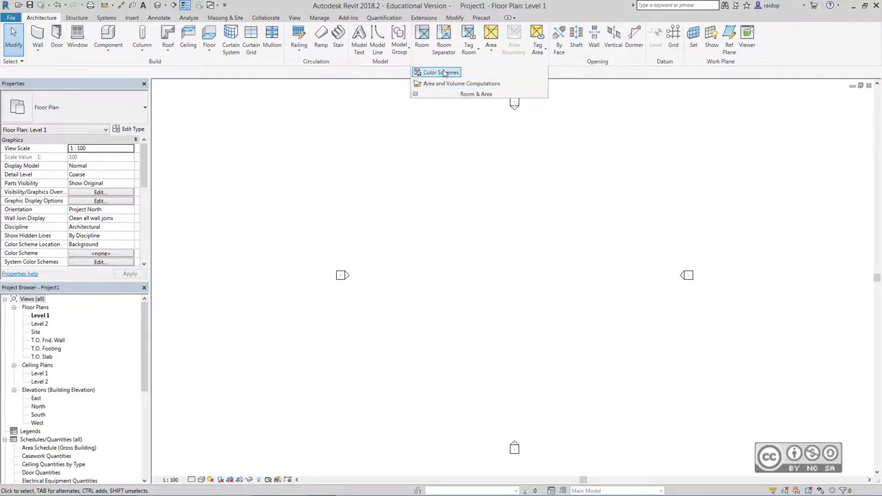
pyautogui.click(79, 18)
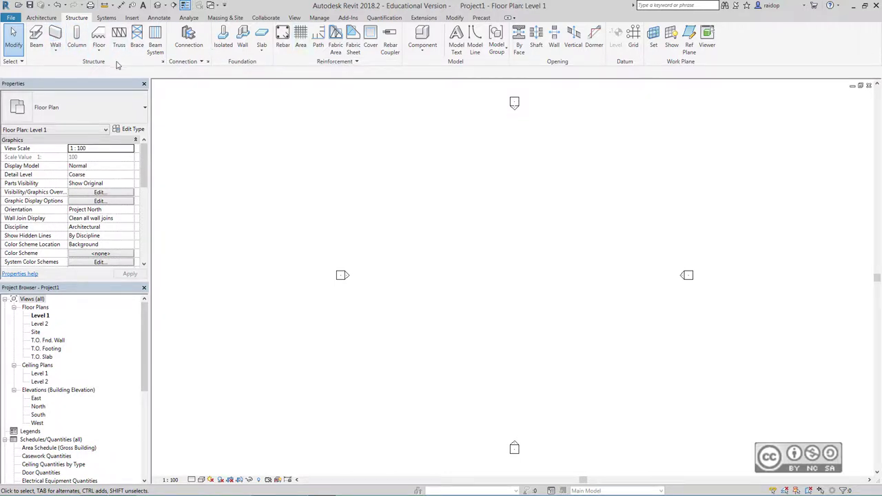
pyautogui.click(55, 47)
pyautogui.scroll(1, 76, 22)
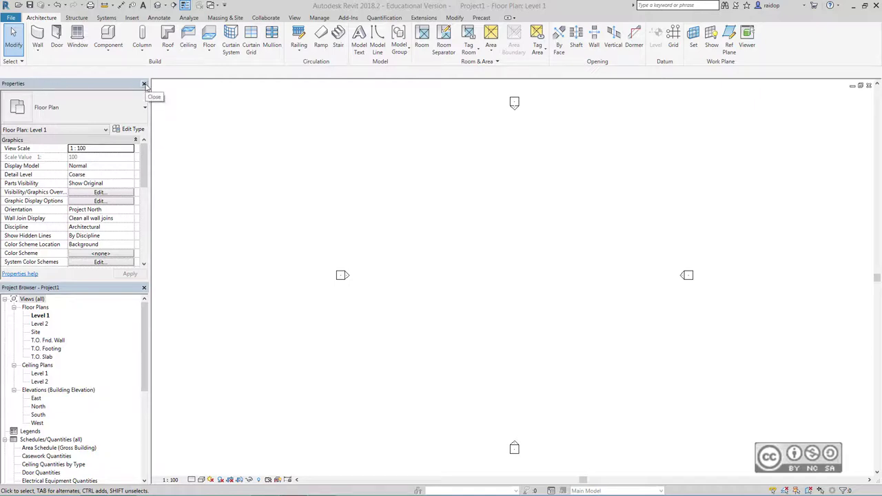
# Step: Close the Properties and Project Browser panels, then restore both from View > User Interface
pyautogui.click(144, 84)
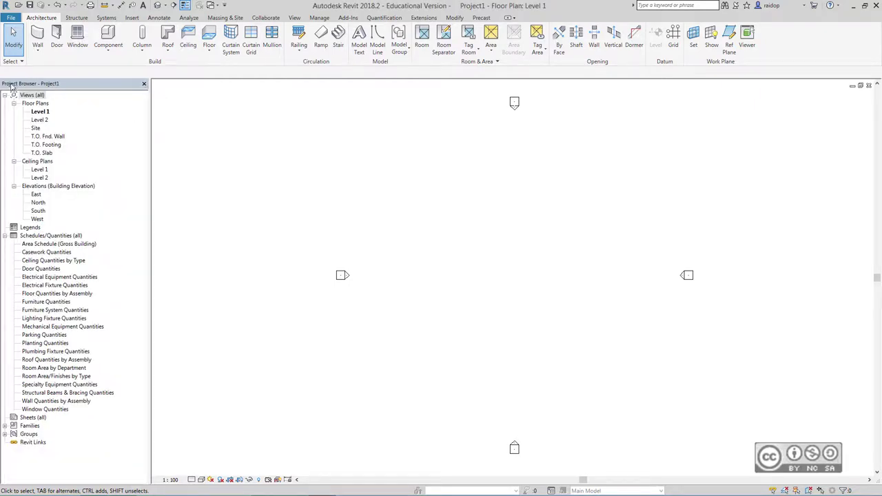
pyautogui.click(144, 84)
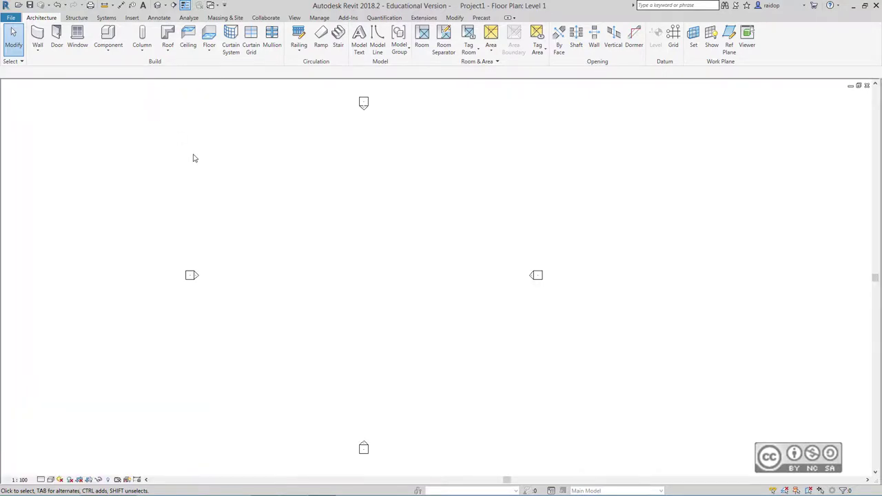
pyautogui.click(295, 19)
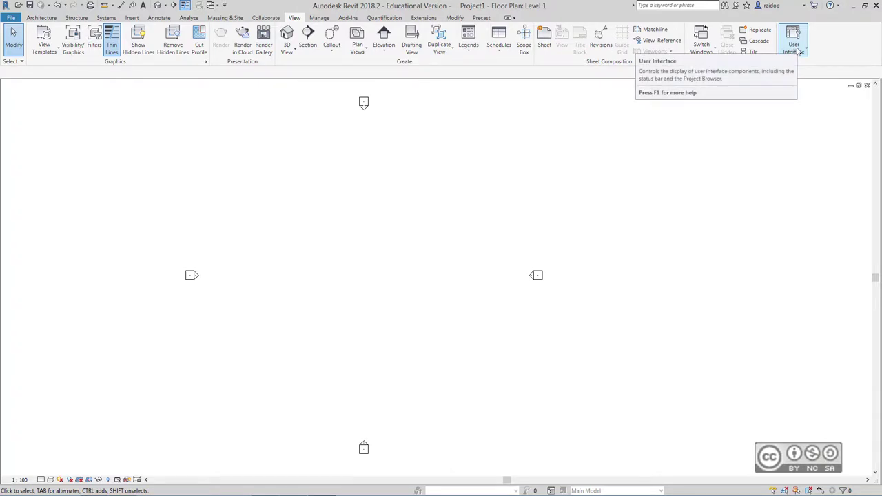
pyautogui.click(797, 51)
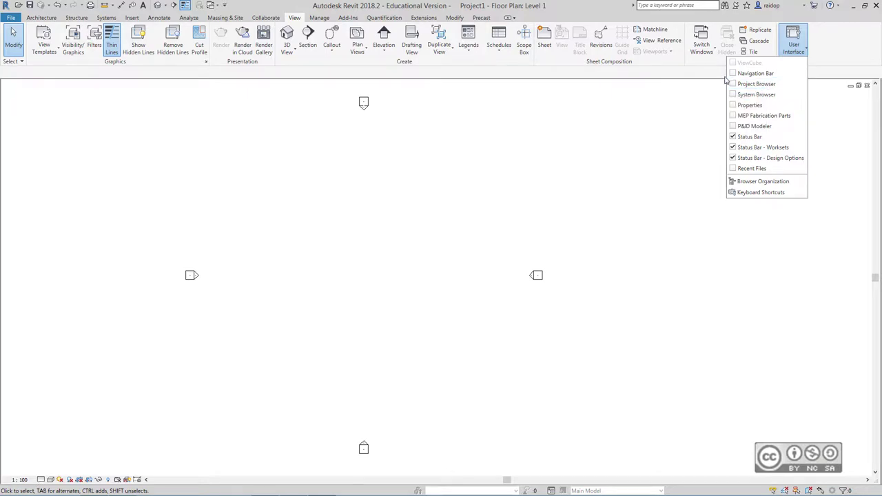
pyautogui.click(737, 105)
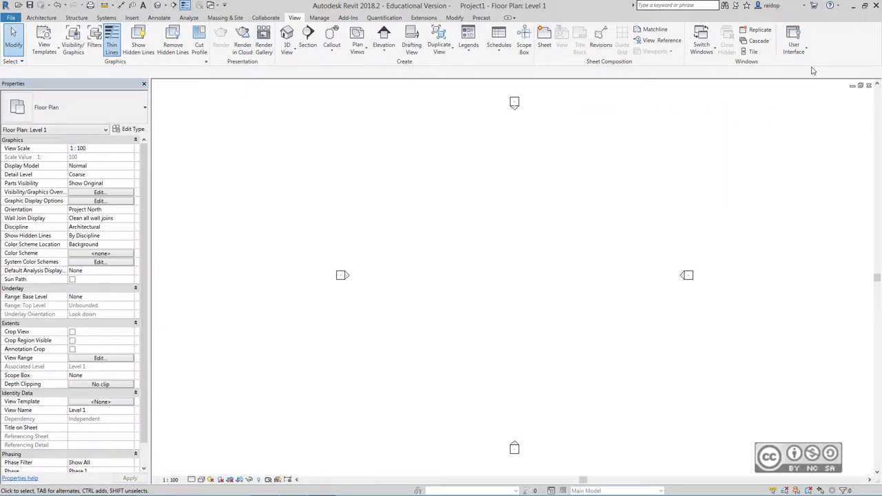
pyautogui.click(794, 44)
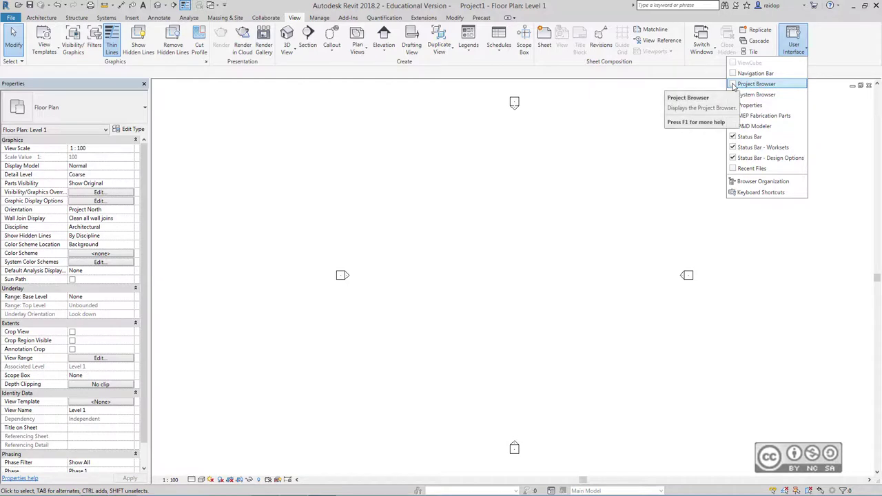
pyautogui.click(755, 83)
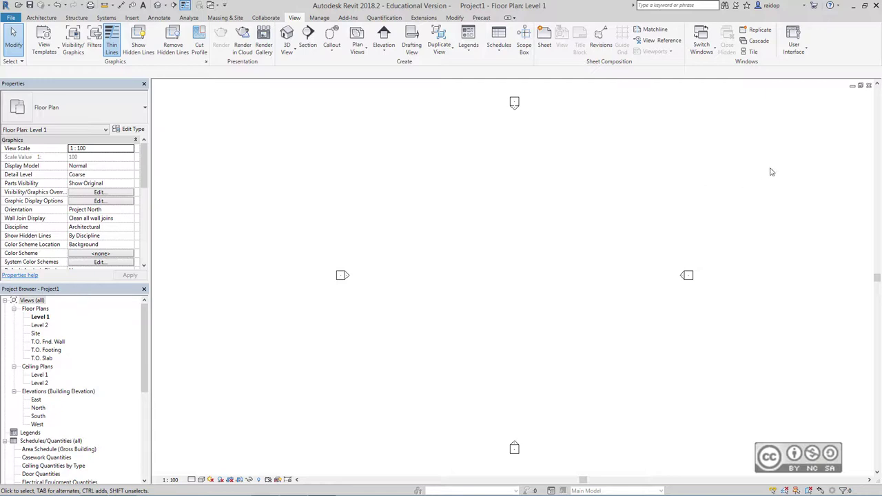
# Step: Float the Project Browser, dock it on the right, then dock it as a tab beside Properties
pyautogui.moveTo(772, 172); pyautogui.dragTo(773, 174)
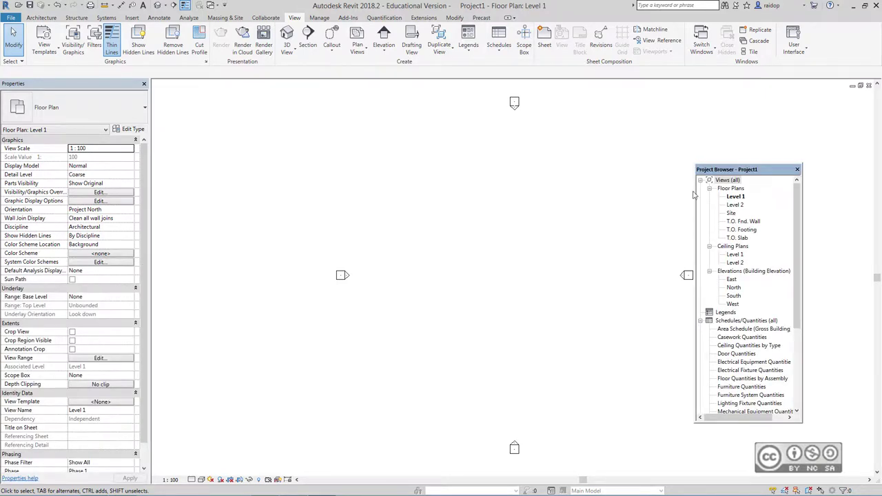
pyautogui.moveTo(694, 196); pyautogui.dragTo(644, 193)
pyautogui.moveTo(746, 173)
pyautogui.mouseDown()
pyautogui.moveTo(802, 121)
pyautogui.moveTo(820, 119)
pyautogui.mouseUp()
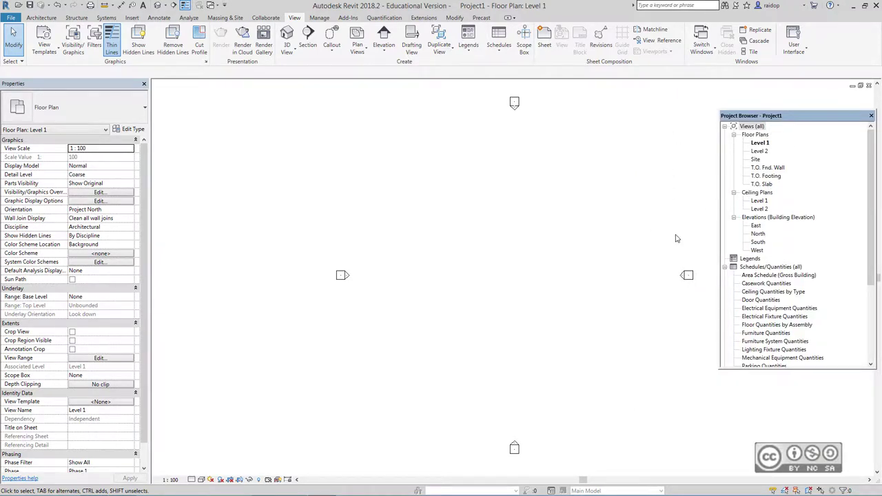
pyautogui.moveTo(802, 120); pyautogui.dragTo(876, 138)
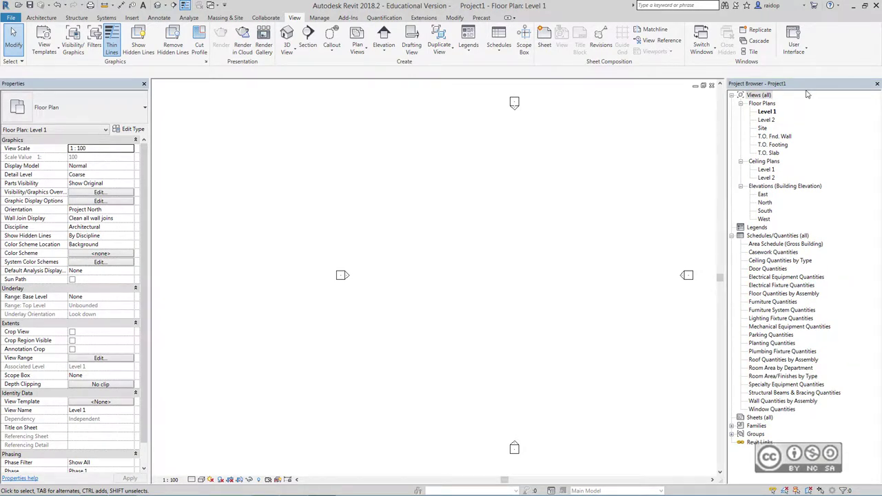
pyautogui.moveTo(834, 87); pyautogui.dragTo(248, 173)
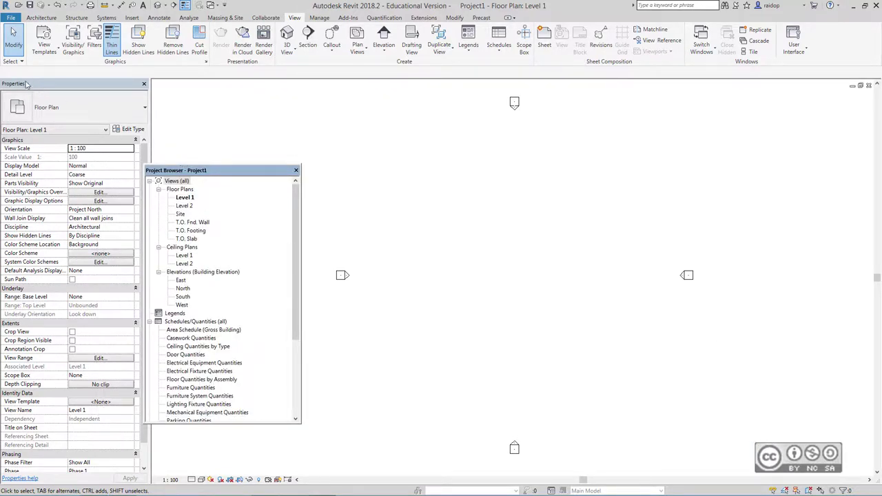
pyautogui.moveTo(18, 85); pyautogui.dragTo(20, 86)
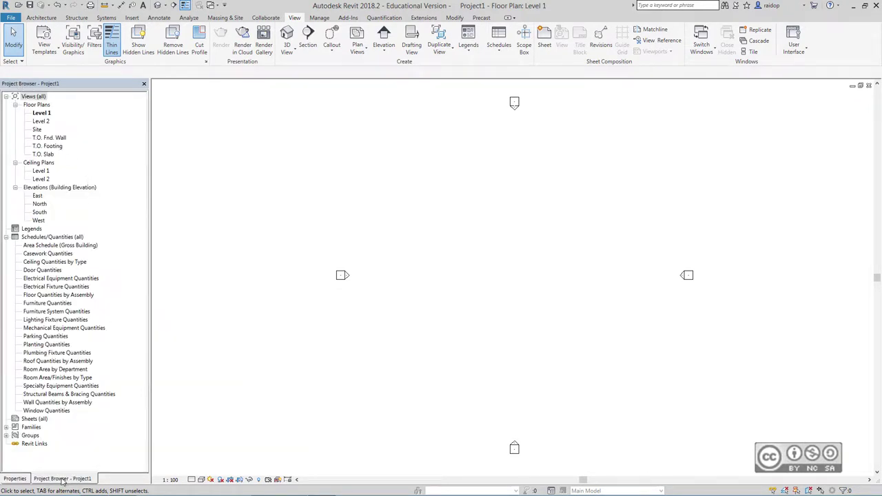
# Step: Switch the shared left panel between Properties and the Project Browser views tree
pyautogui.click(12, 479)
pyautogui.click(61, 479)
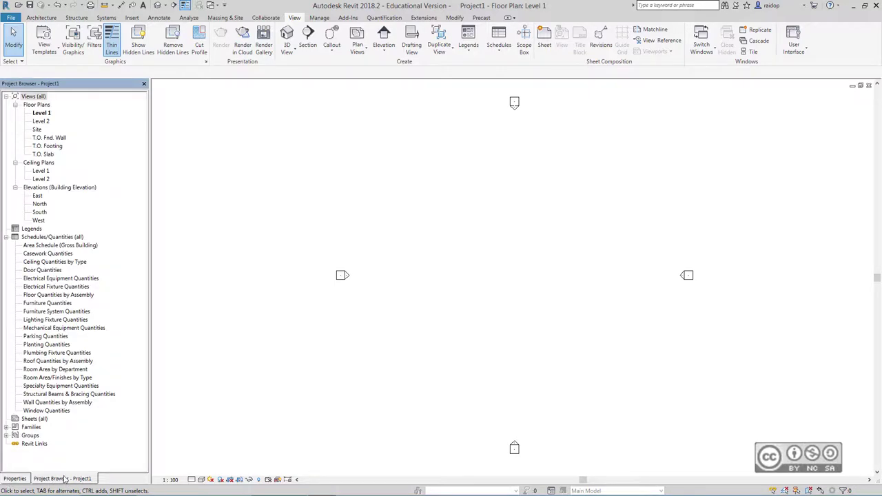
pyautogui.click(14, 479)
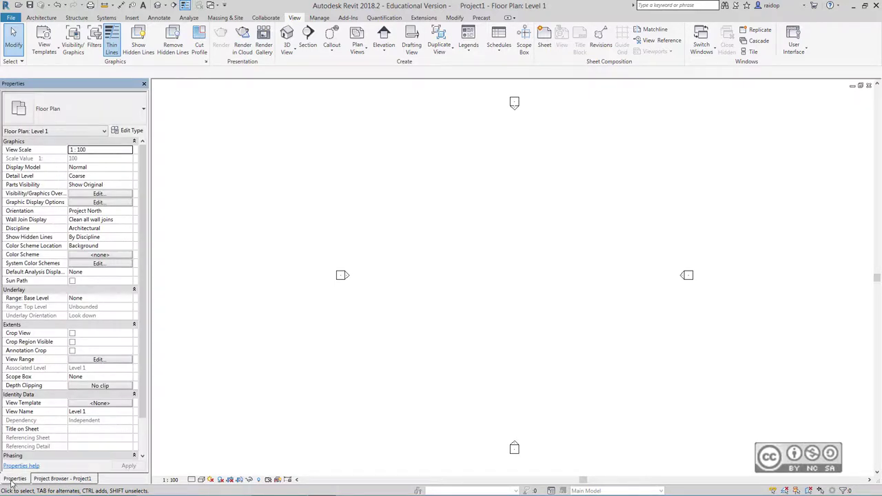
pyautogui.click(58, 479)
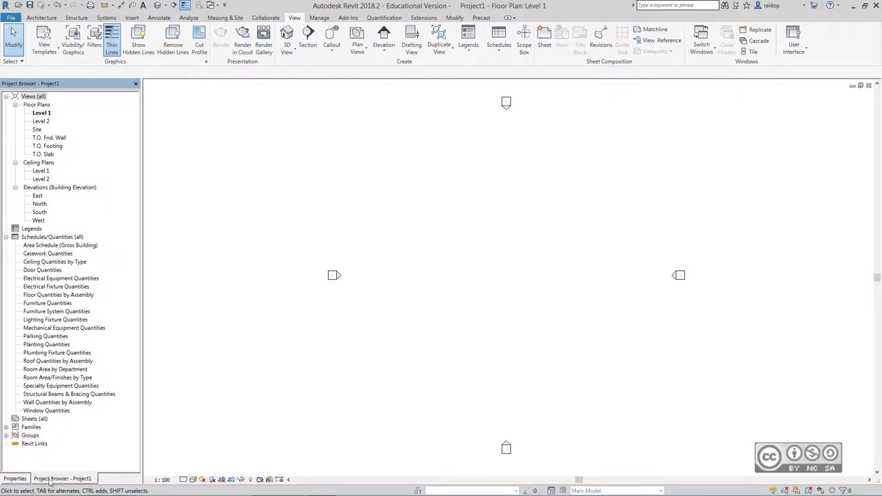
# Step: Pull the Project Browser out and redock it below Properties, adjusting the panel dividers
pyautogui.moveTo(48, 482); pyautogui.dragTo(315, 149)
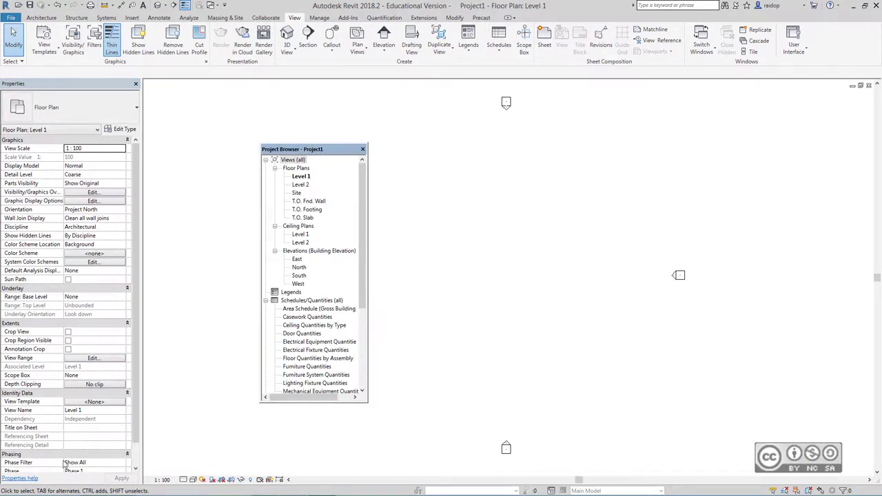
pyautogui.moveTo(58, 482); pyautogui.dragTo(72, 467)
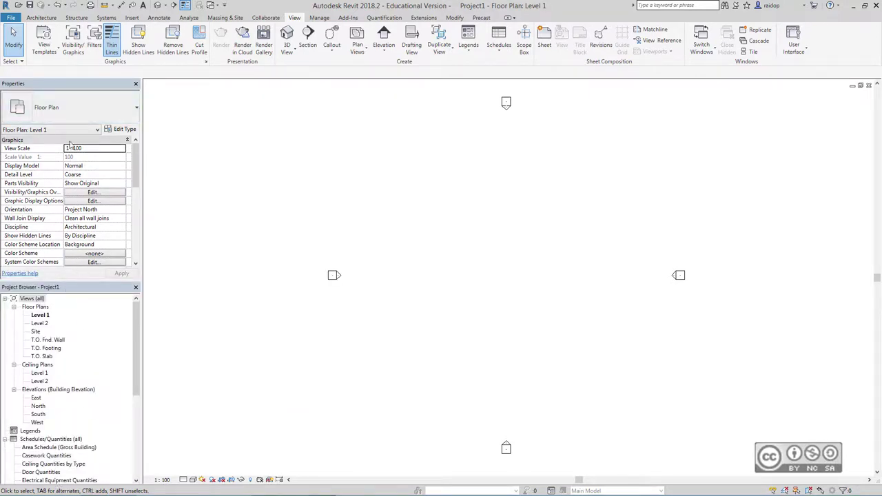
pyautogui.moveTo(137, 164)
pyautogui.mouseDown()
pyautogui.moveTo(136, 219)
pyautogui.moveTo(137, 155)
pyautogui.mouseUp()
pyautogui.moveTo(137, 341)
pyautogui.mouseDown()
pyautogui.moveTo(138, 387)
pyautogui.moveTo(137, 337)
pyautogui.mouseUp()
# Step: Open rac_basic_sample_project.rvt from the Samples folder
pyautogui.click(20, 5)
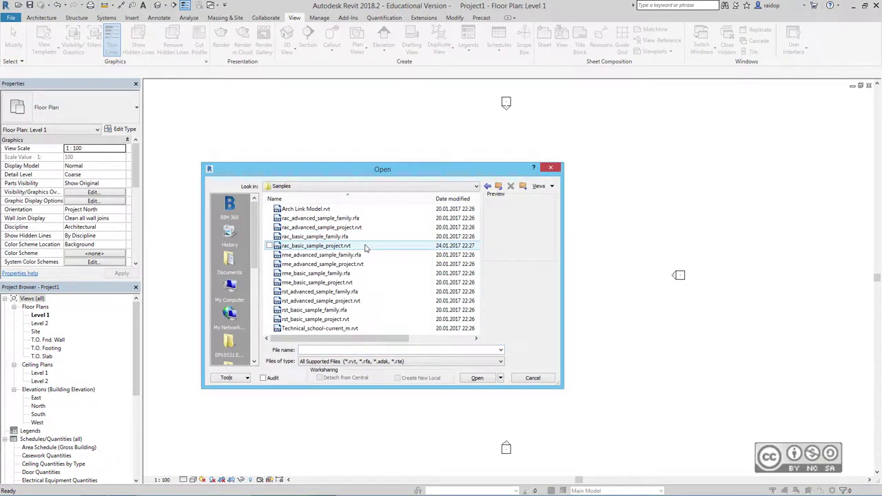
pyautogui.click(317, 246)
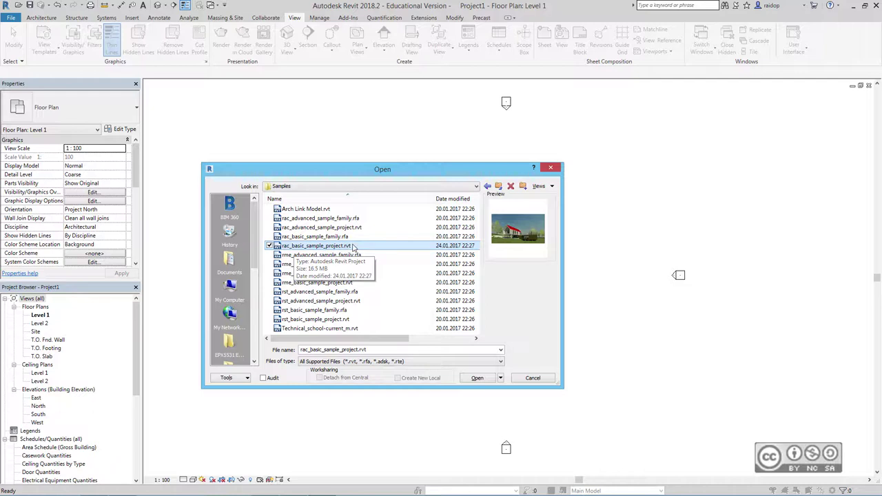
pyautogui.click(478, 379)
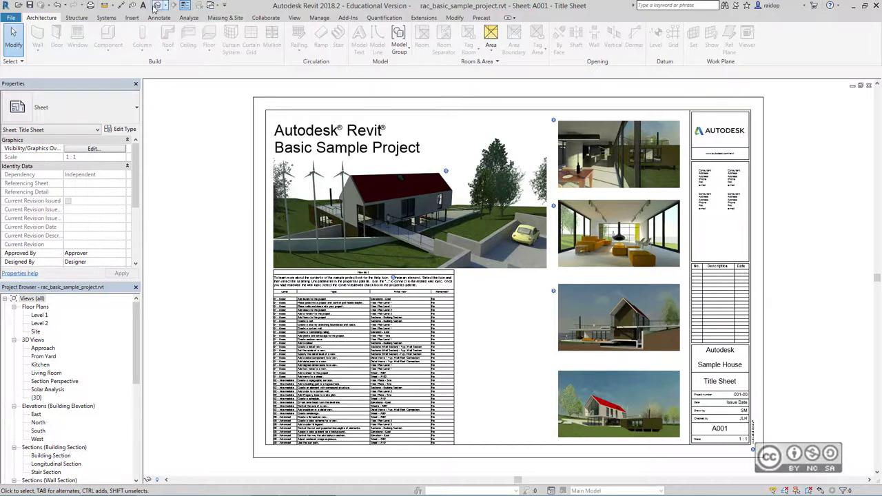
pyautogui.click(215, 7)
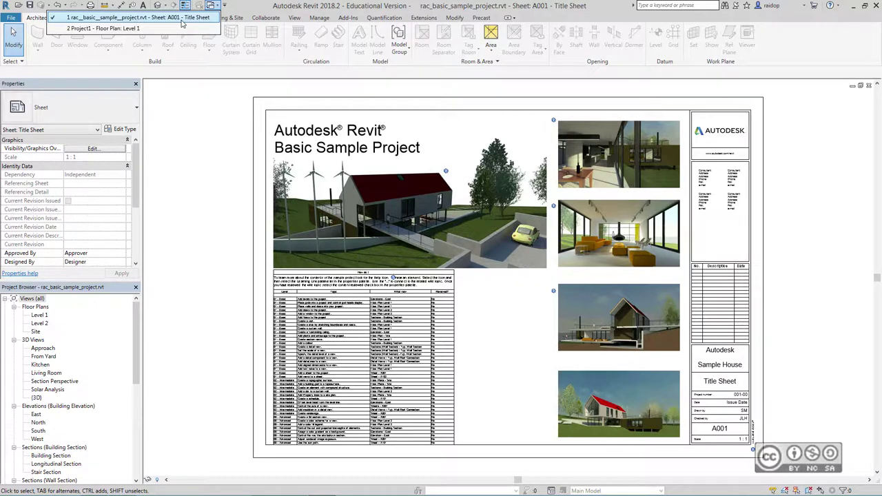
pyautogui.click(182, 23)
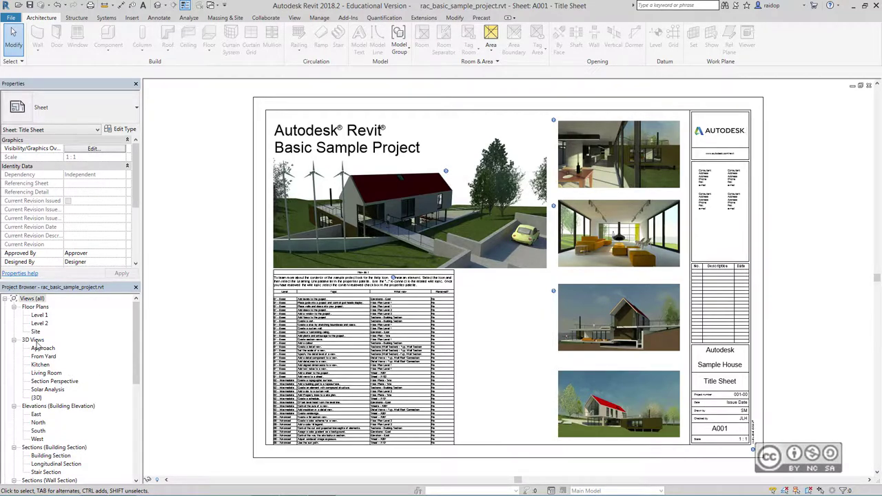
pyautogui.scroll(-3, 129, 392)
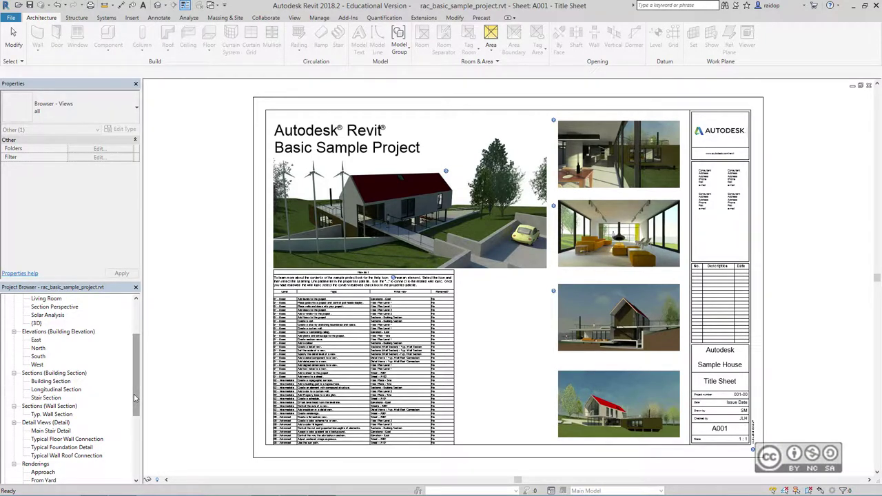
pyautogui.moveTo(135, 398); pyautogui.dragTo(137, 360)
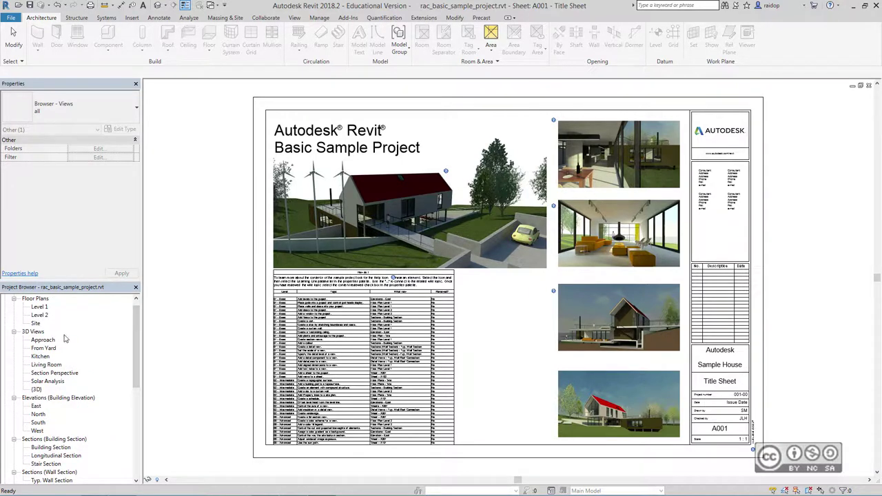
# Step: Open the sample's {3D} view, then switch back to Project1's Level 1 floor plan window
pyautogui.doubleClick(36, 390)
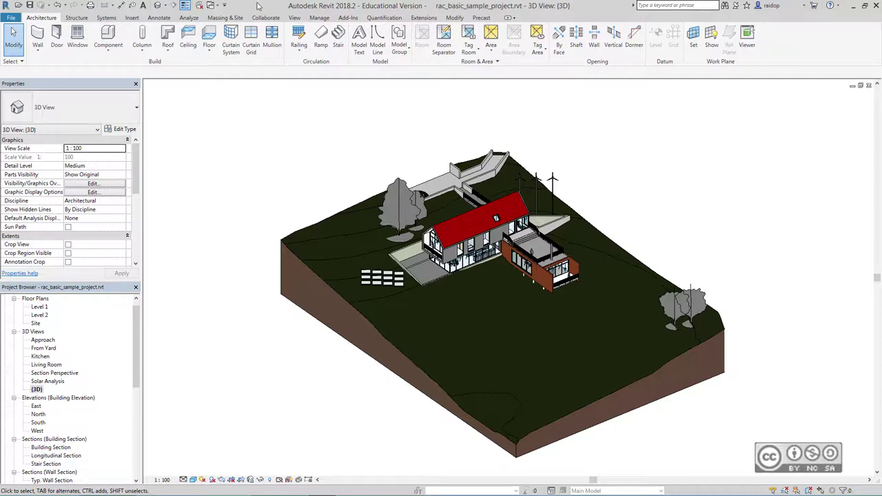
pyautogui.click(215, 6)
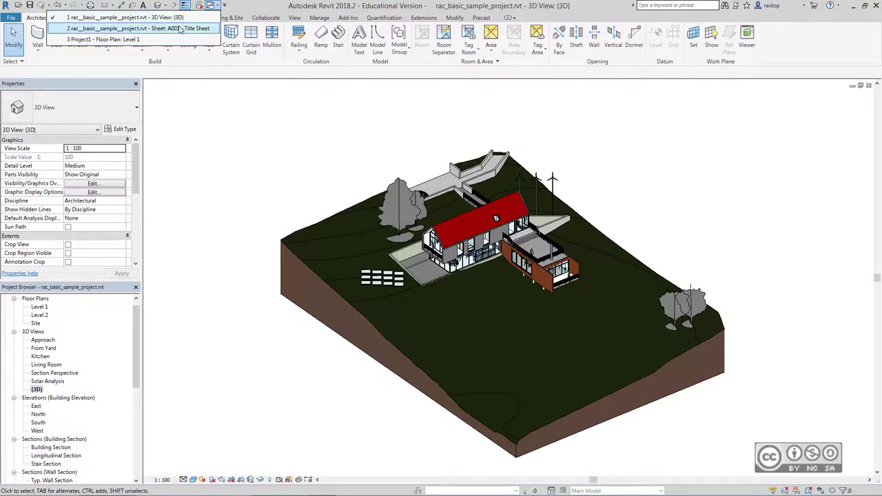
pyautogui.click(208, 158)
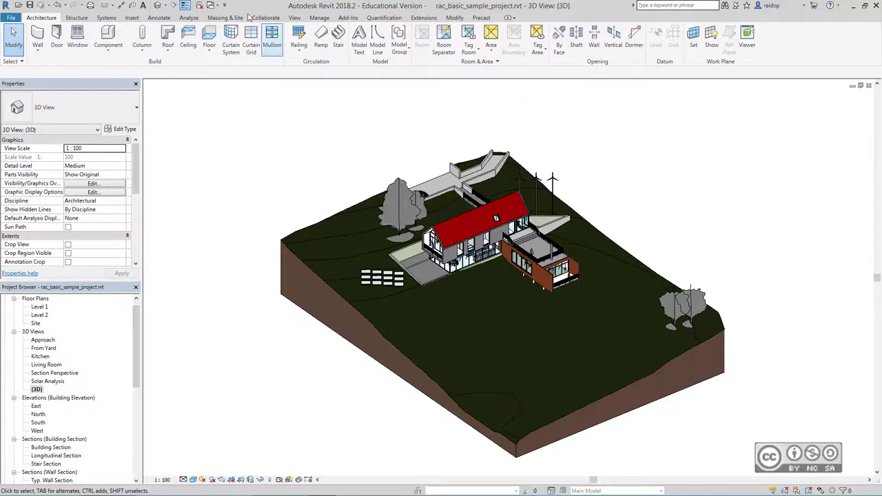
pyautogui.click(210, 6)
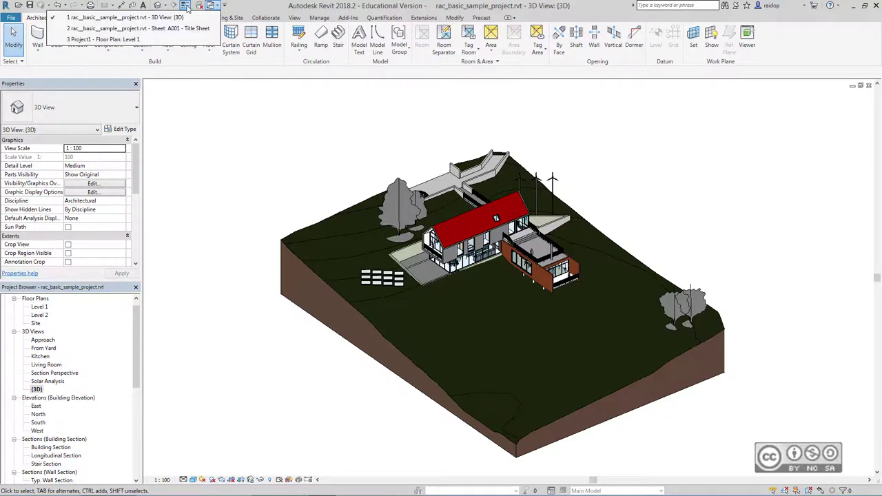
pyautogui.click(86, 46)
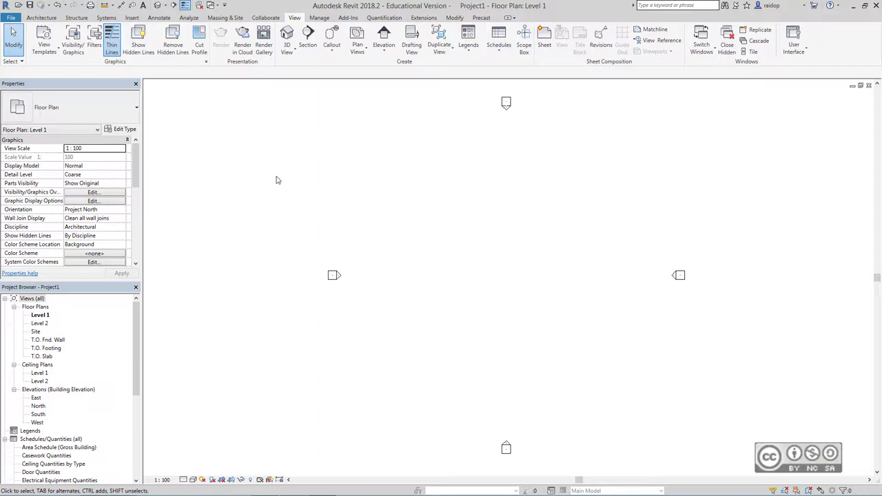
# Step: Save Project1 to the Desktop as a Project Files (*.rvt) file
pyautogui.click(30, 5)
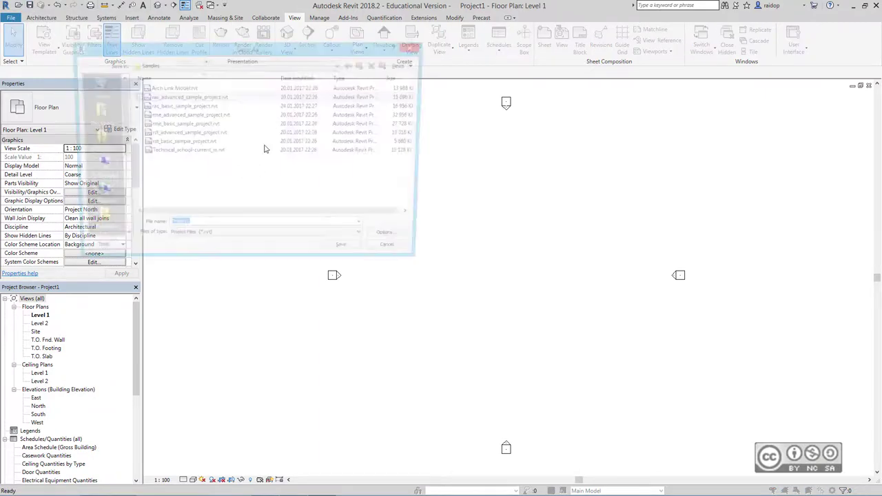
pyautogui.moveTo(119, 154); pyautogui.dragTo(120, 231)
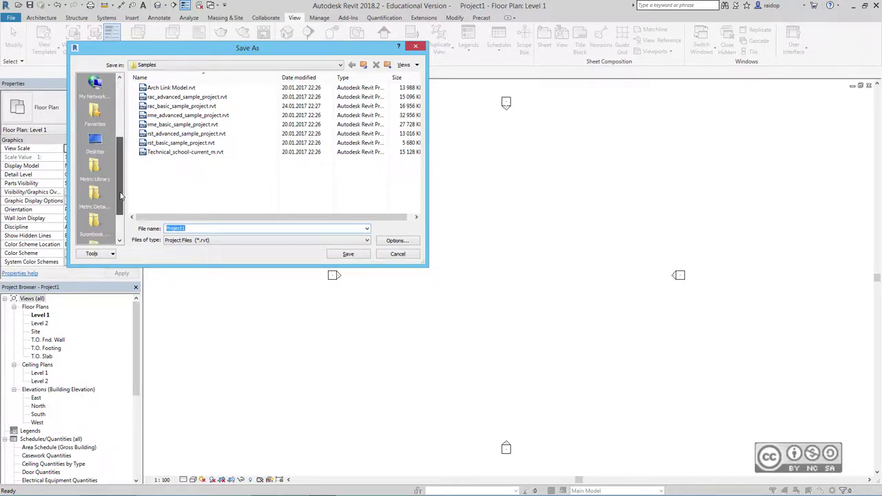
pyautogui.click(97, 86)
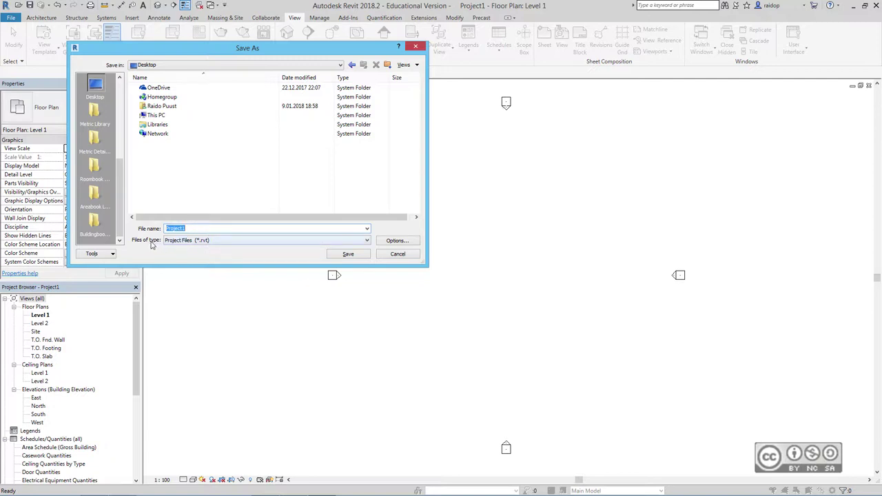
pyautogui.click(223, 242)
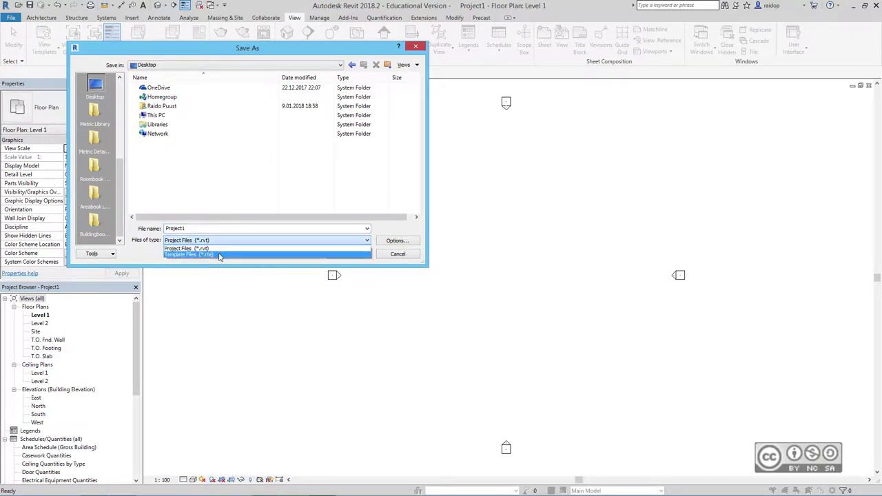
pyautogui.click(210, 249)
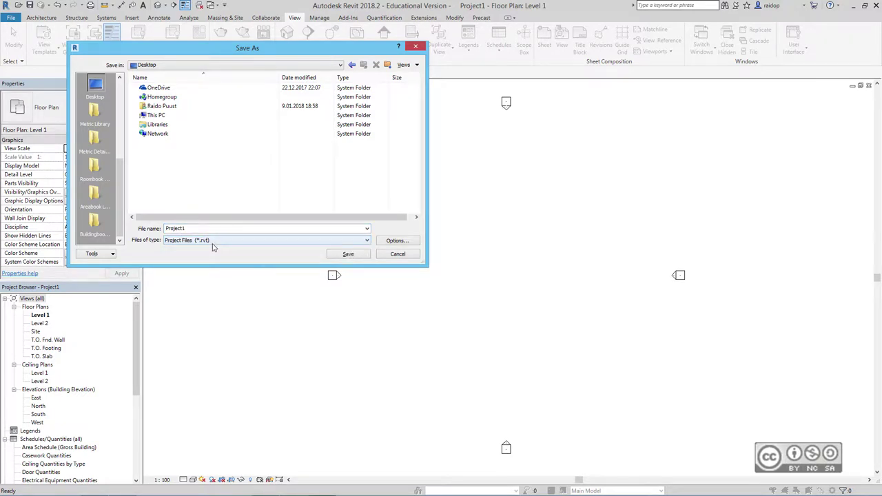
pyautogui.click(353, 257)
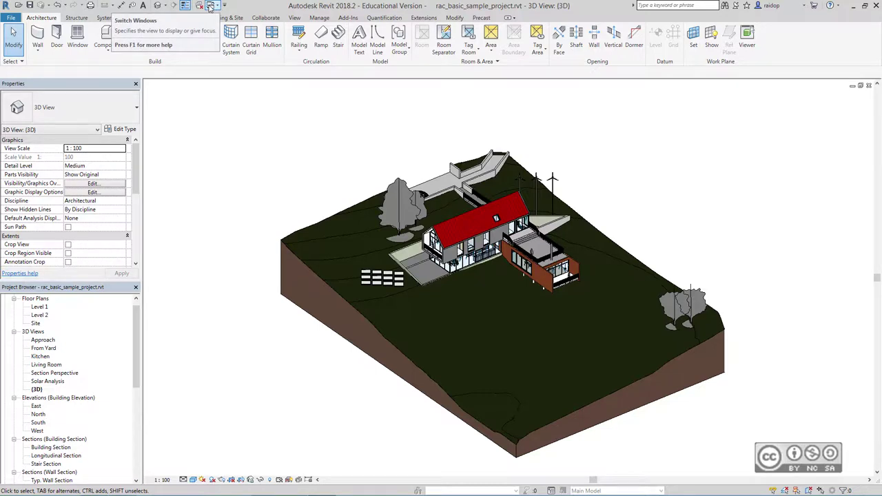
# Step: Switch the drawing area from the {3D} view to the sample's A001 Title Sheet window
pyautogui.click(210, 6)
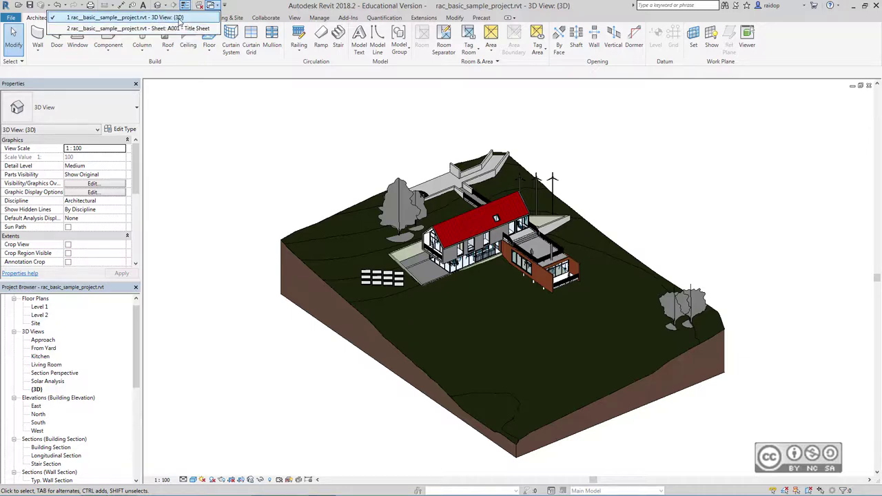
pyautogui.click(180, 20)
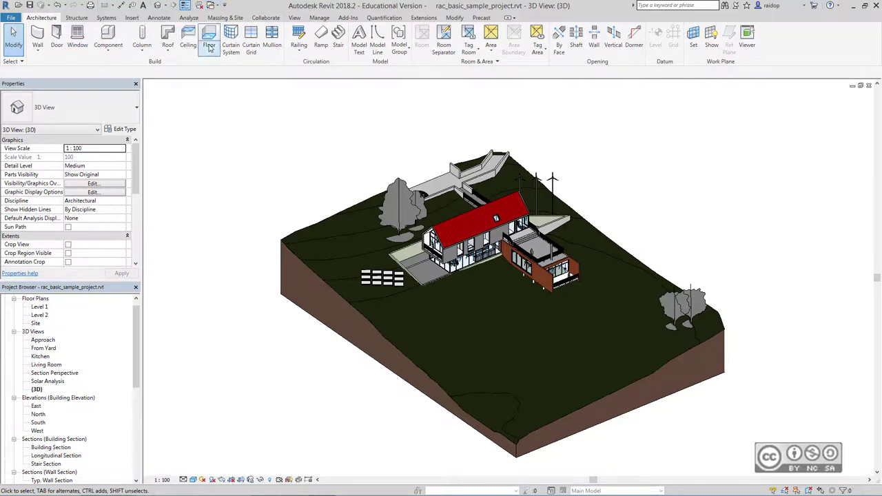
pyautogui.click(210, 4)
pyautogui.click(177, 29)
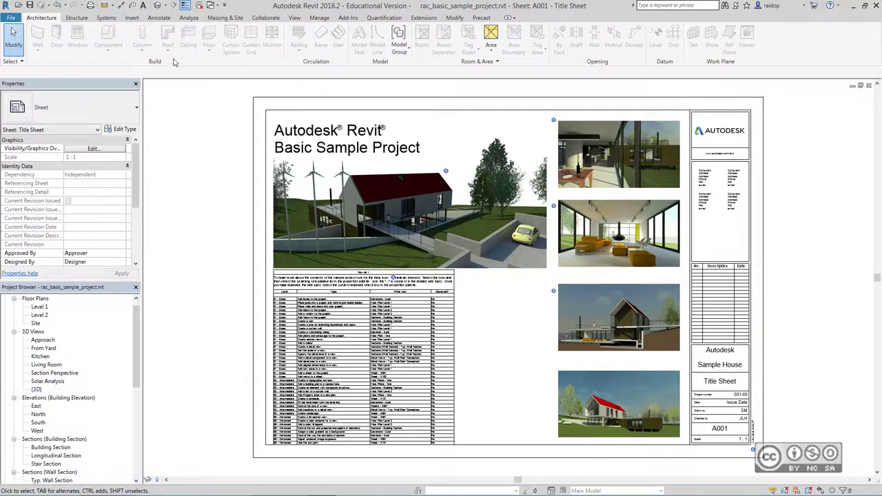
pyautogui.click(295, 20)
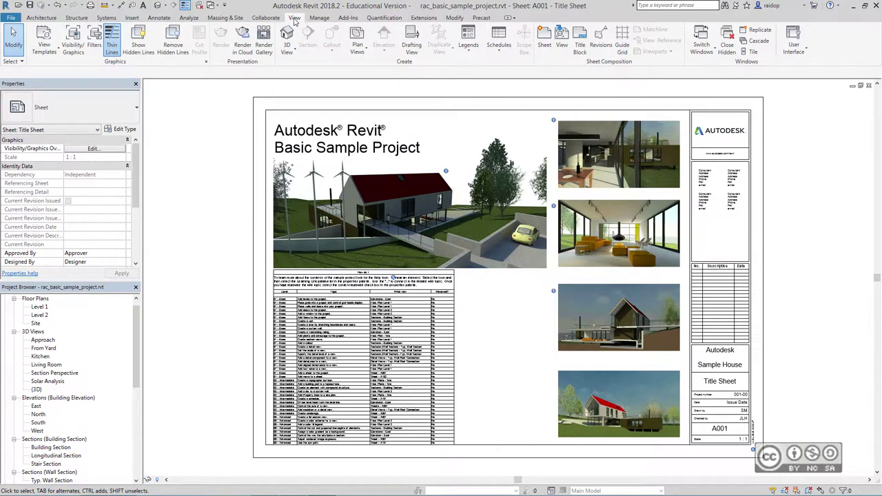
# Step: Tile the 3D view and title sheet side by side, and zoom the 3D view to fit (ZF)
pyautogui.click(754, 54)
pyautogui.scroll(-2, 296, 193)
pyautogui.scroll(-2, 296, 193)
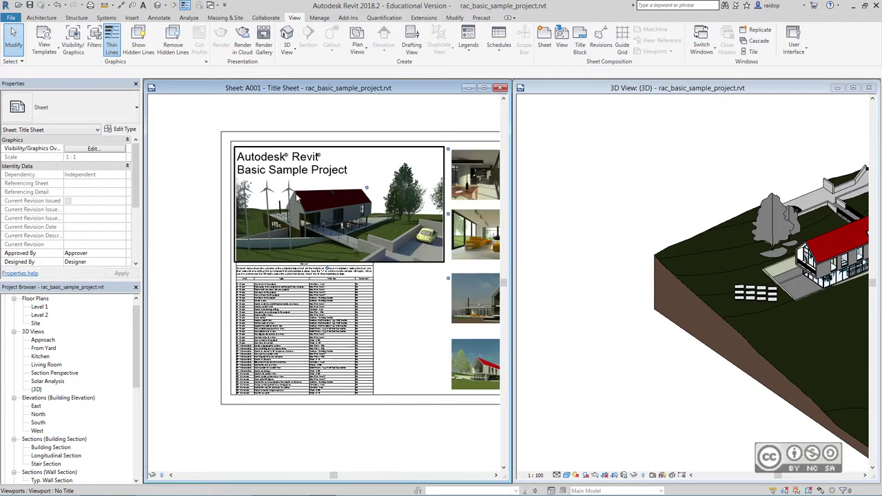
pyautogui.scroll(-2, 311, 200)
pyautogui.click(591, 158)
pyautogui.press('z')
pyautogui.press('f')
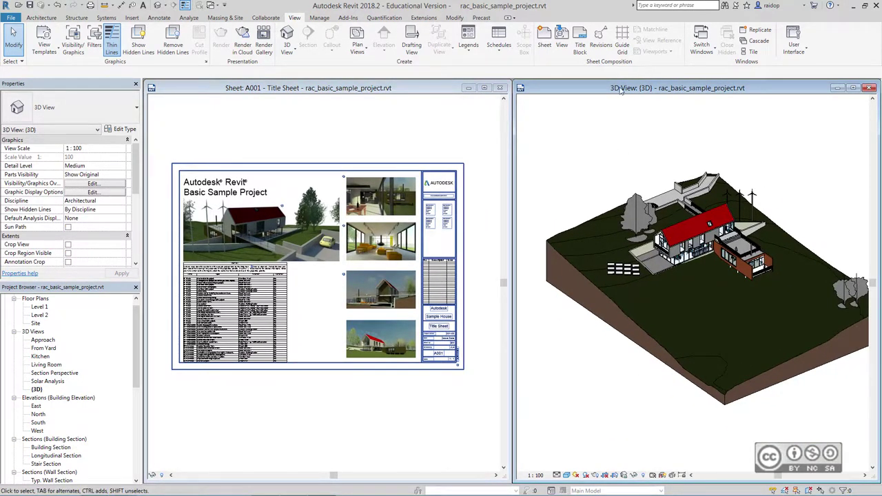
# Step: Rearrange the tiled windows, then maximize the 3D view window
pyautogui.click(363, 89)
pyautogui.moveTo(363, 89); pyautogui.dragTo(569, 137)
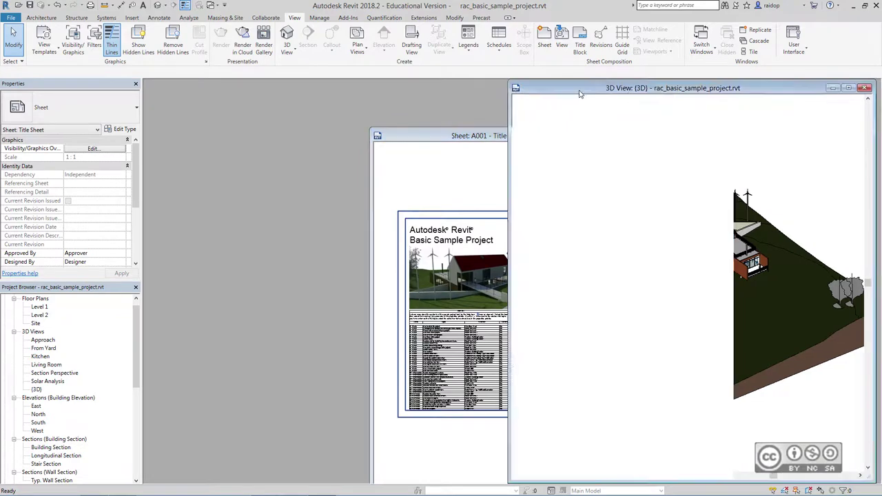
pyautogui.moveTo(750, 88); pyautogui.dragTo(405, 102)
pyautogui.moveTo(574, 136); pyautogui.dragTo(663, 182)
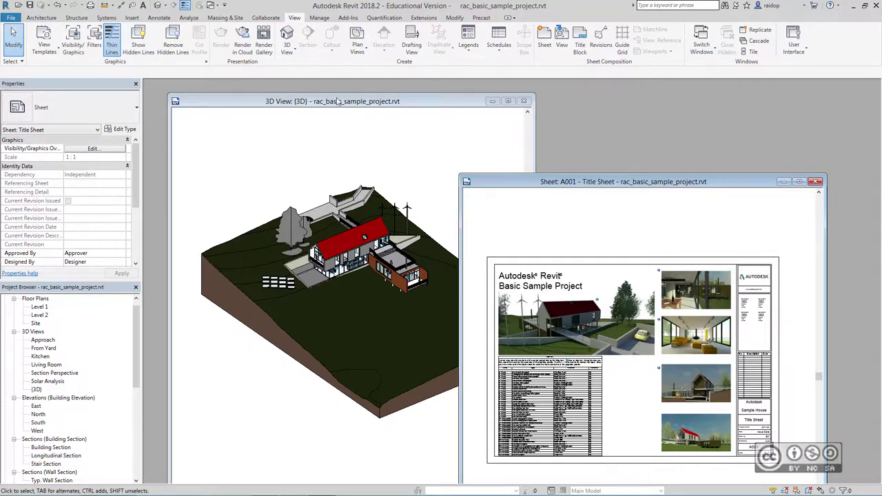
pyautogui.doubleClick(260, 101)
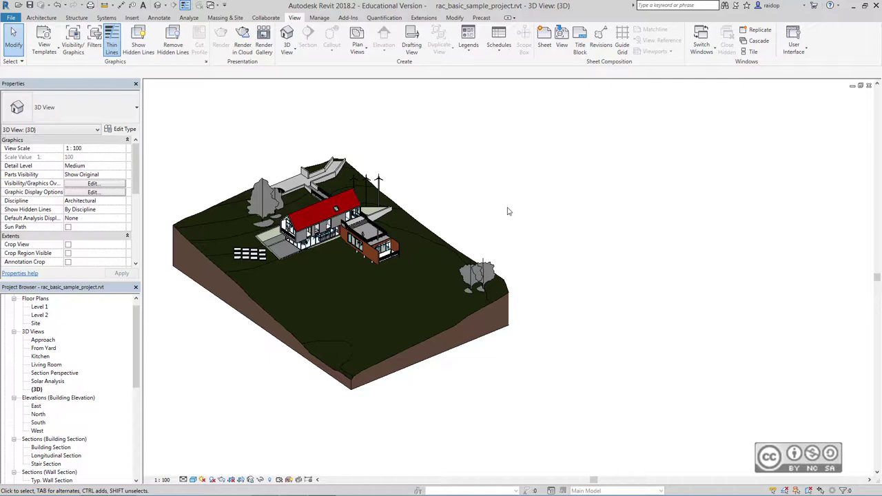
# Step: Fit the site model in view and close the hidden title sheet window, leaving only the 3D view
pyautogui.middleClick(254, 198)
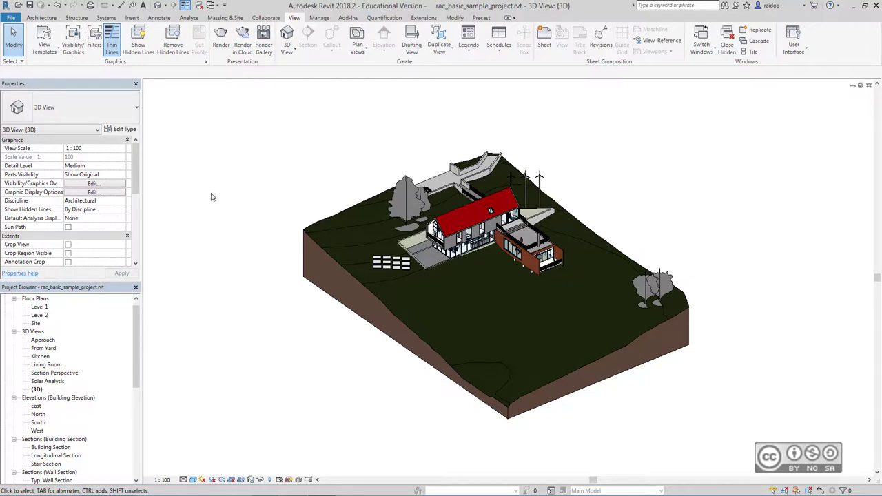
pyautogui.click(199, 6)
pyautogui.click(213, 6)
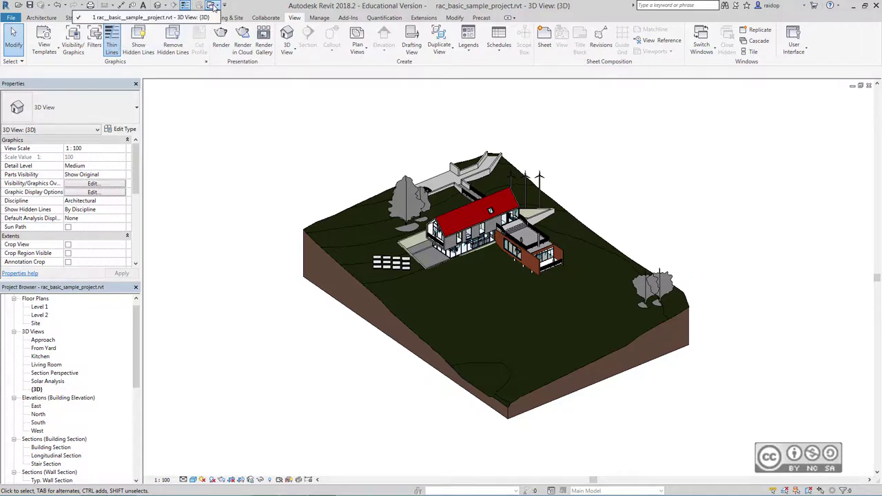
pyautogui.click(153, 21)
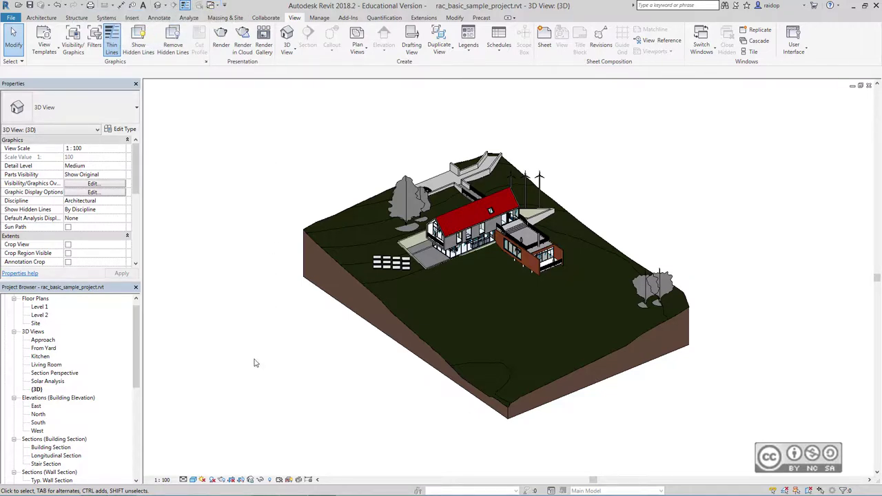
# Step: Reopen A001 - Title Sheet from the Sheets list in the Project Browser
pyautogui.moveTo(135, 374); pyautogui.dragTo(135, 382)
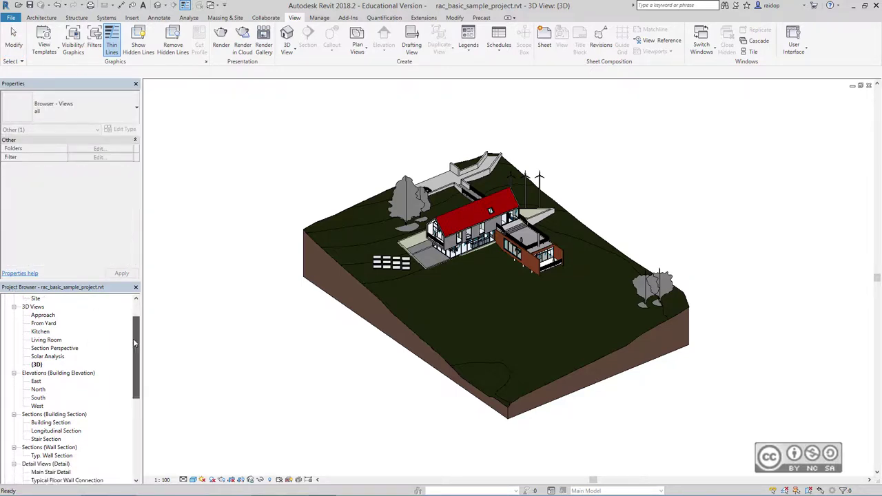
pyautogui.moveTo(134, 339); pyautogui.dragTo(142, 423)
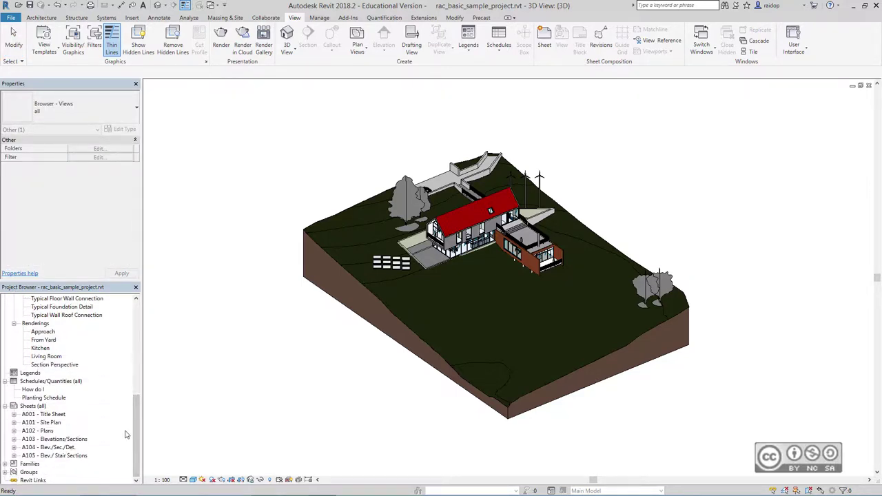
pyautogui.doubleClick(54, 415)
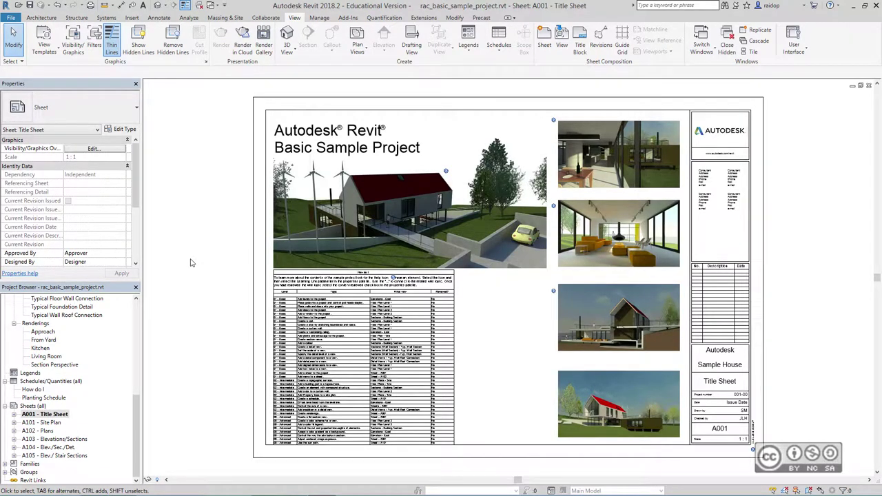
# Step: Switch back to the 3D view, tile it with the title sheet, then maximize the 3D view
pyautogui.click(213, 5)
pyautogui.click(103, 31)
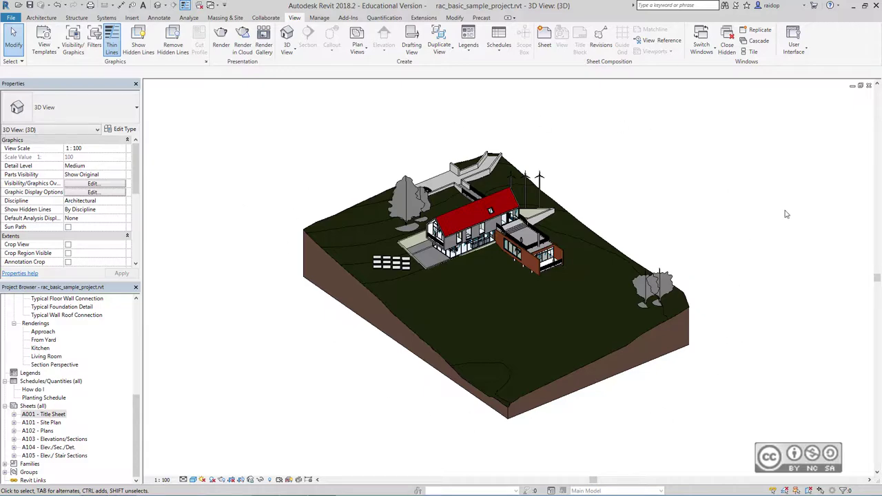
pyautogui.click(752, 52)
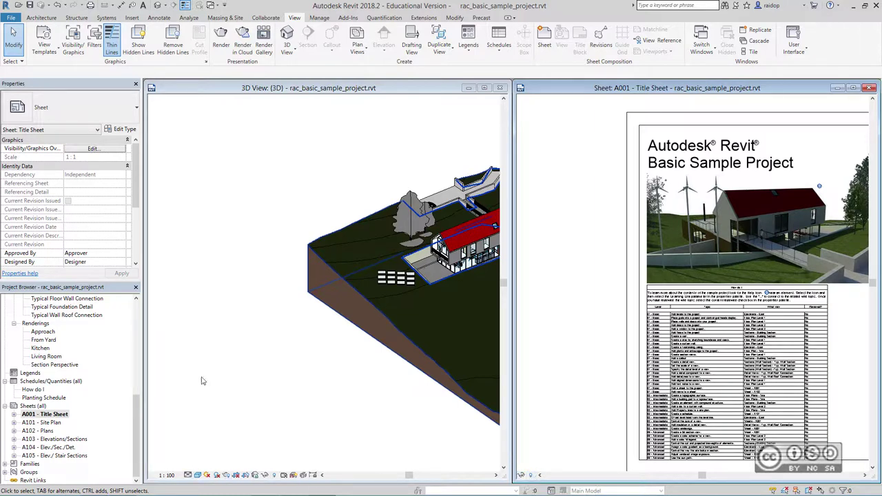
pyautogui.click(228, 151)
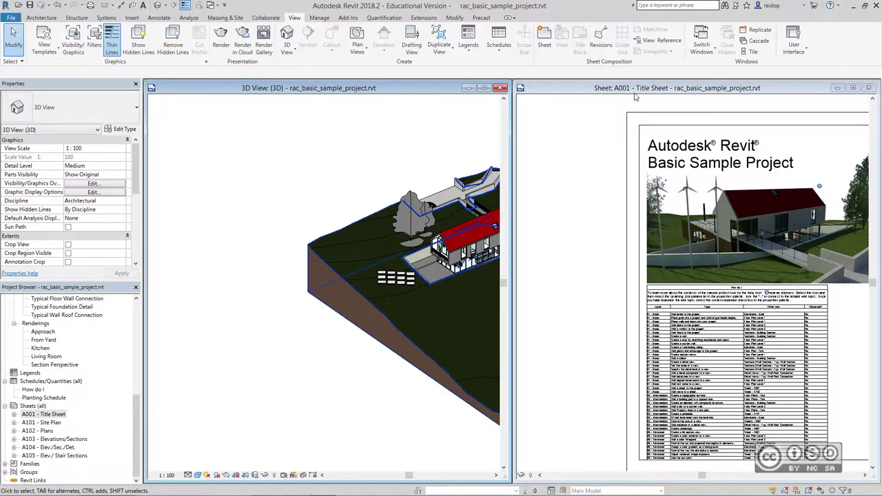
pyautogui.click(859, 89)
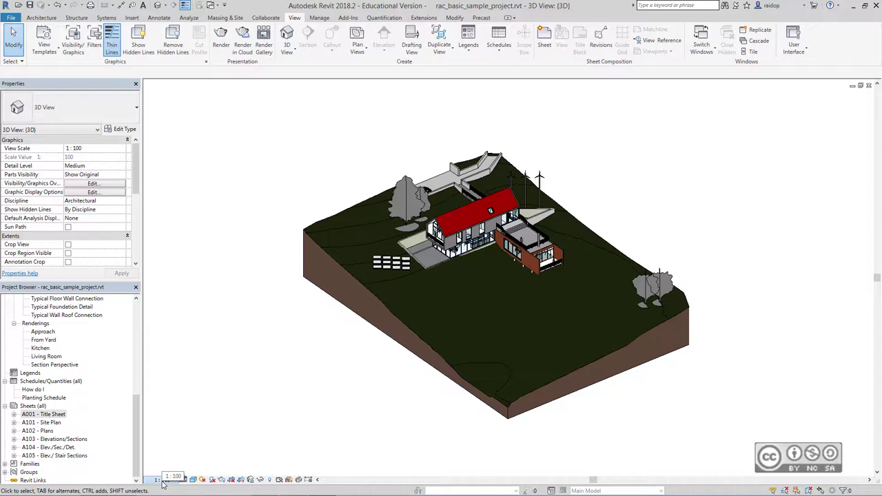
# Step: Check the view scales, then set the 3D view's visual style to Wireframe
pyautogui.click(163, 479)
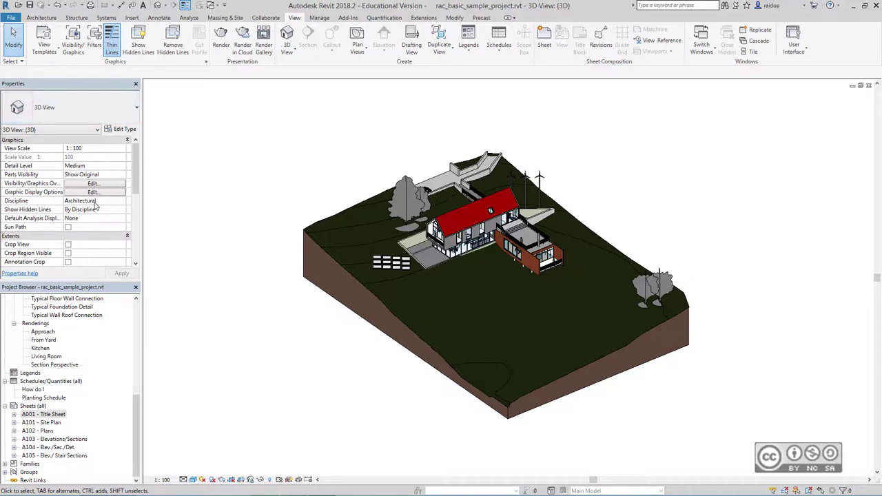
pyautogui.click(193, 480)
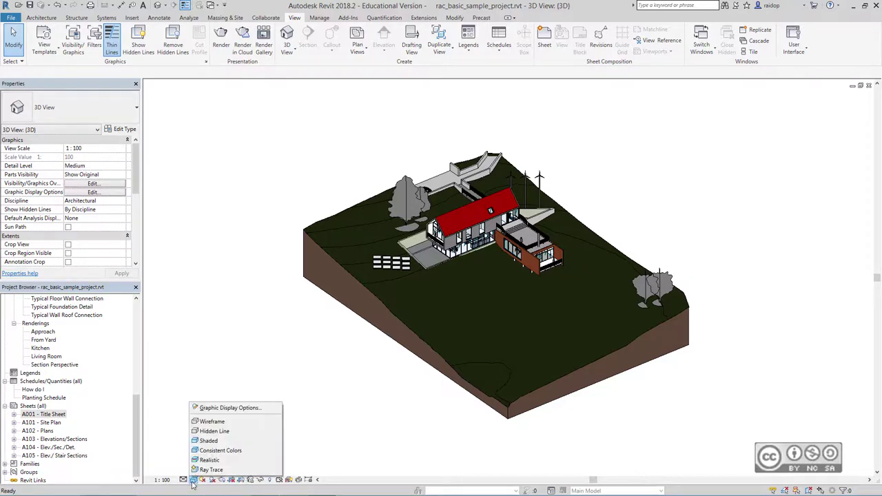
pyautogui.click(213, 422)
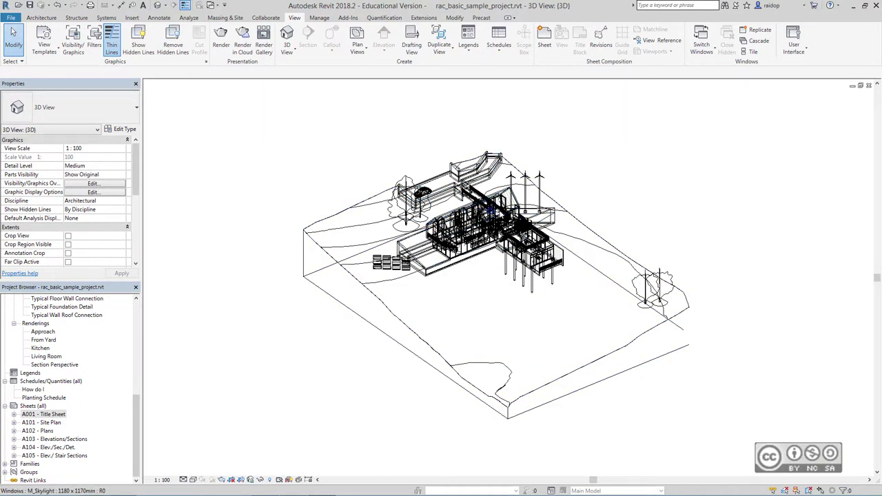
pyautogui.scroll(3, 499, 211)
pyautogui.scroll(2, 499, 211)
pyautogui.scroll(-2, 340, 158)
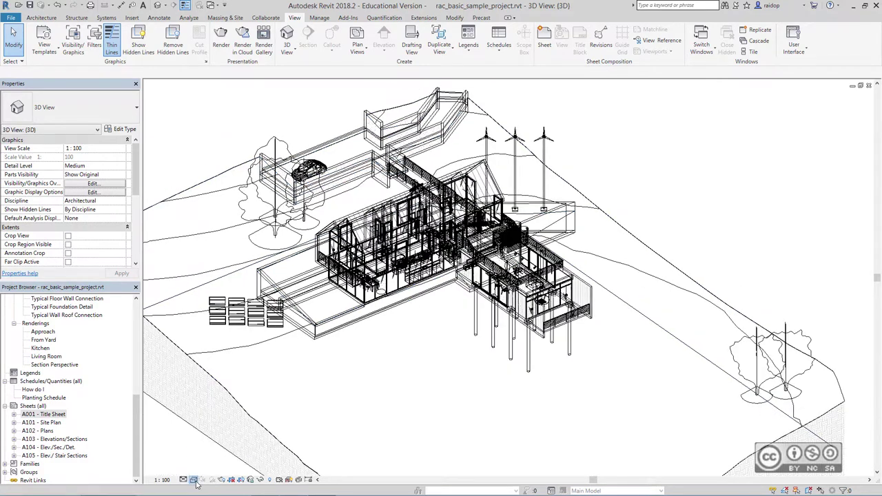
# Step: Switch the 3D view to Shaded, then Realistic, and pan the model right
pyautogui.click(192, 480)
pyautogui.click(214, 442)
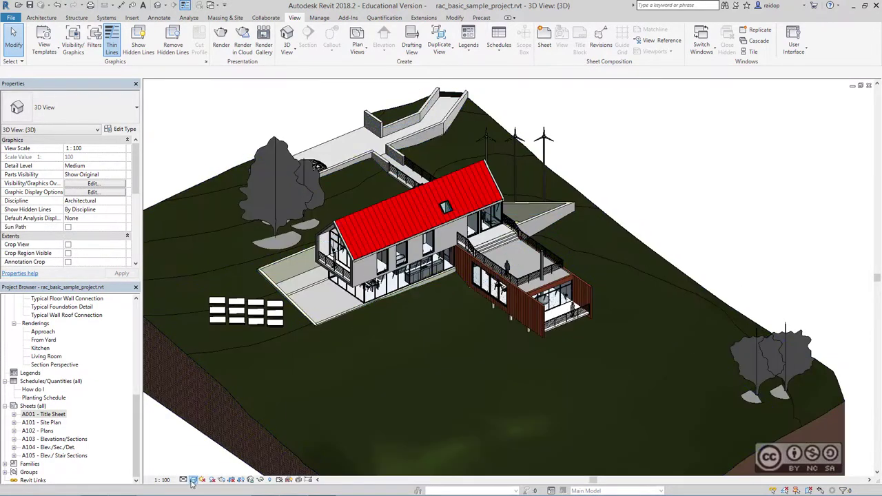
pyautogui.click(193, 480)
pyautogui.click(211, 459)
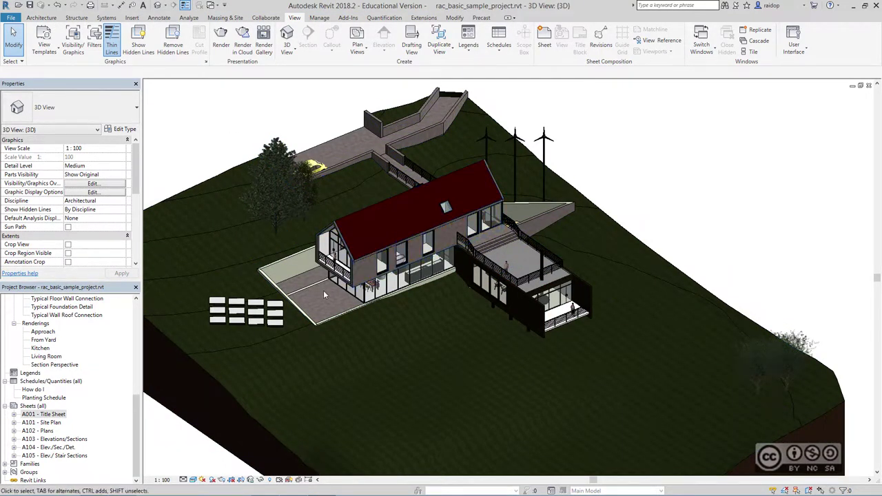
pyautogui.moveTo(324, 294); pyautogui.dragTo(412, 298, button='middle')
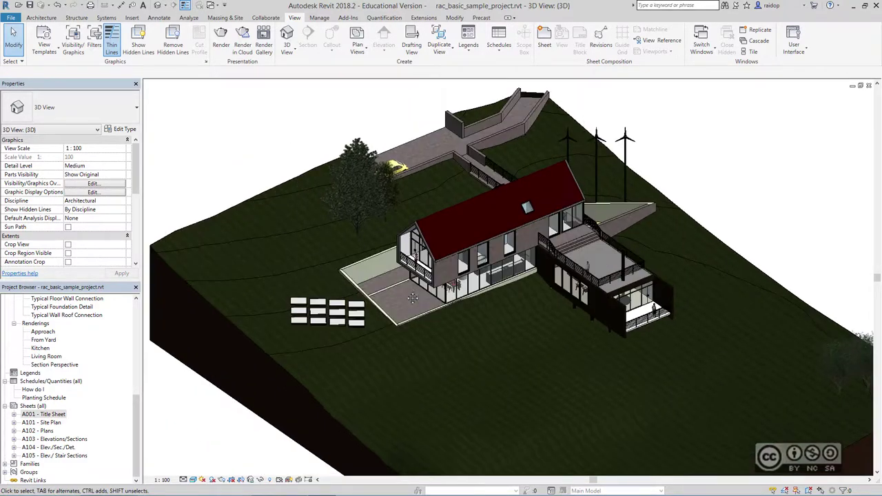
# Step: Set the 3D view's visual style to Consistent Colors
pyautogui.click(194, 480)
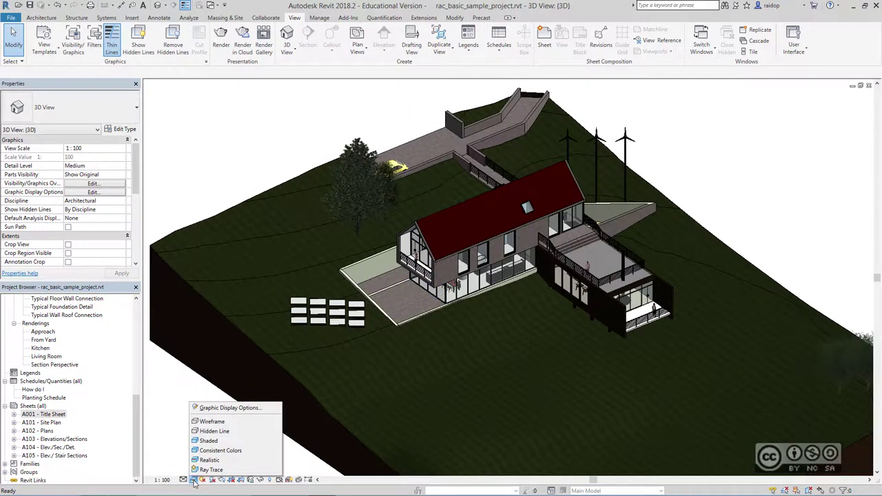
pyautogui.click(212, 449)
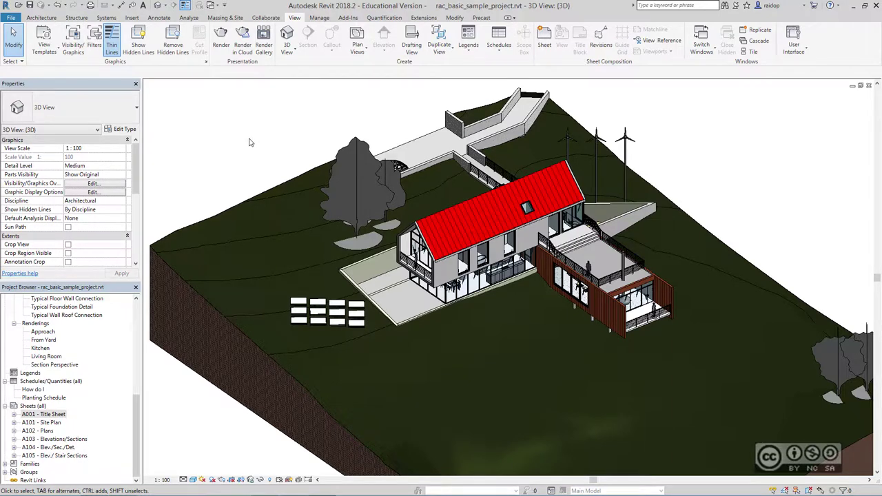
pyautogui.moveTo(136, 434); pyautogui.dragTo(136, 308)
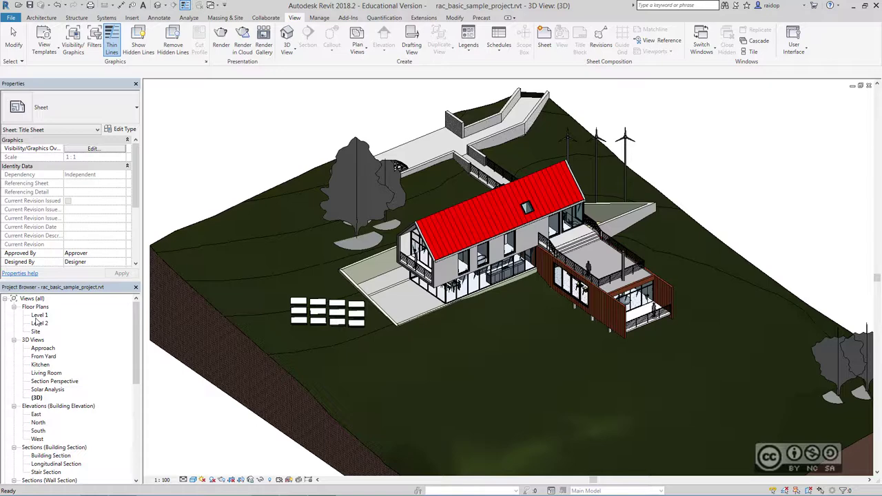
# Step: Open the Level 1 floor plan, start the Architecture Wall tool, then cancel it with Esc
pyautogui.doubleClick(40, 315)
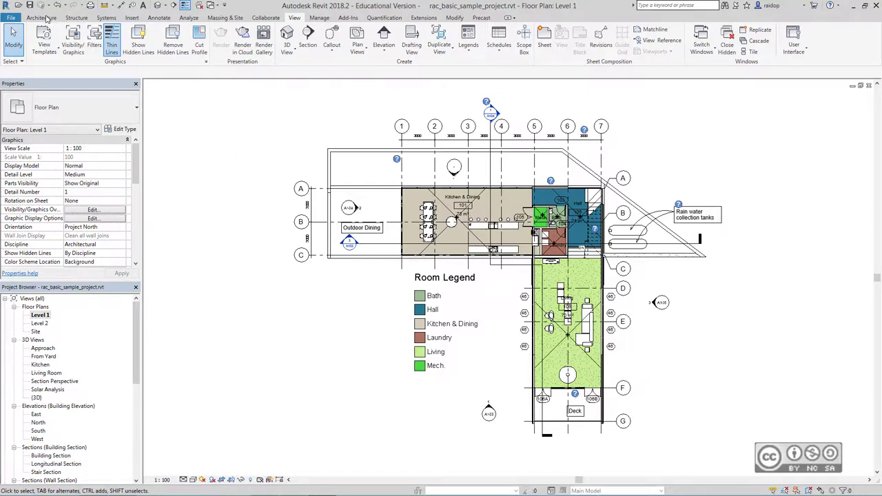
pyautogui.click(41, 17)
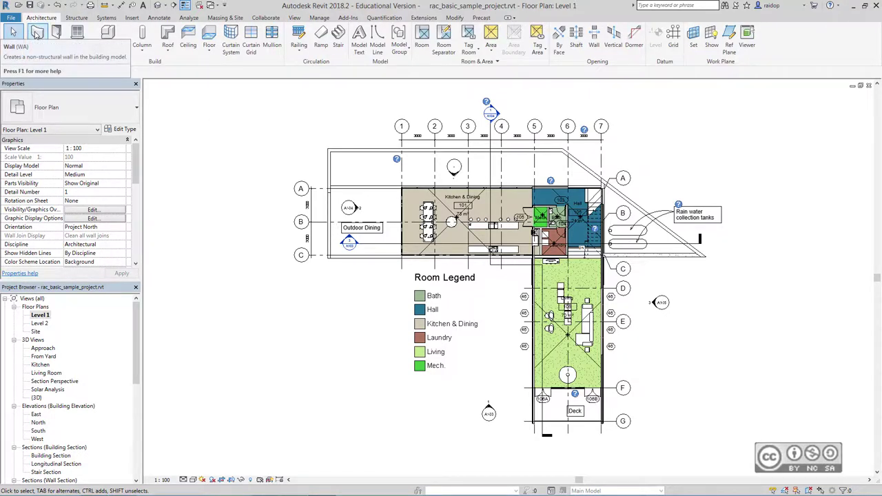
pyautogui.click(37, 32)
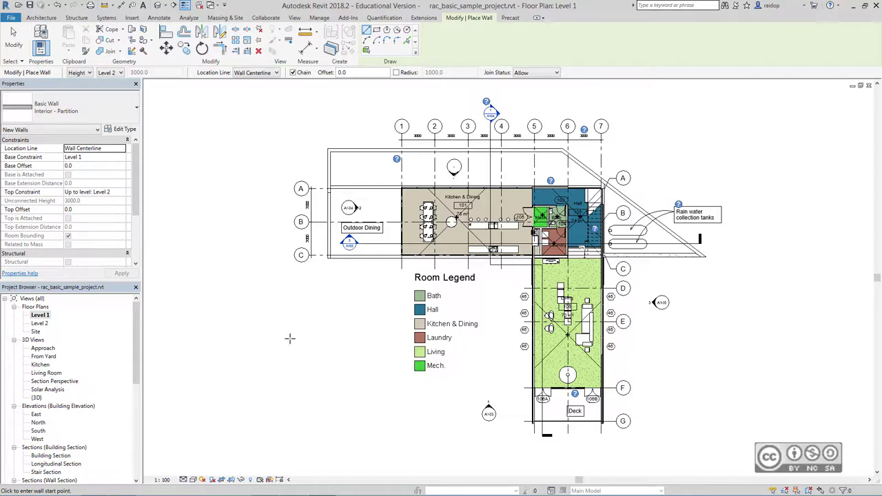
pyautogui.press('Escape')
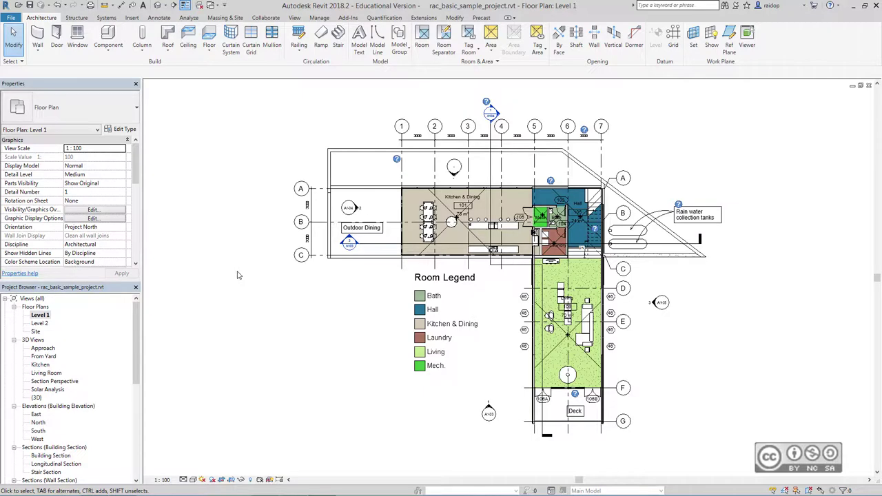
# Step: Zoom into the Kitchen & Dining, Mech, Bath and Hall rooms, inspect the Mech wall, then deselect it
pyautogui.scroll(2, 548, 193)
pyautogui.scroll(2, 548, 190)
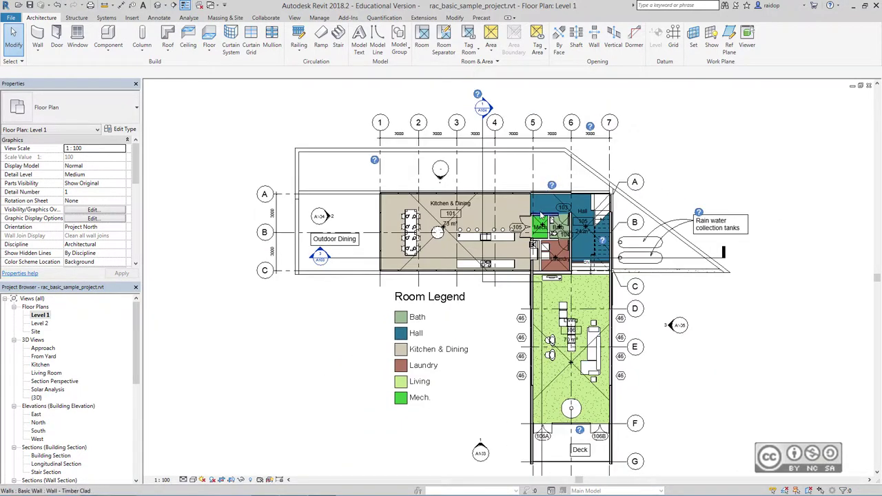
pyautogui.scroll(3, 544, 207)
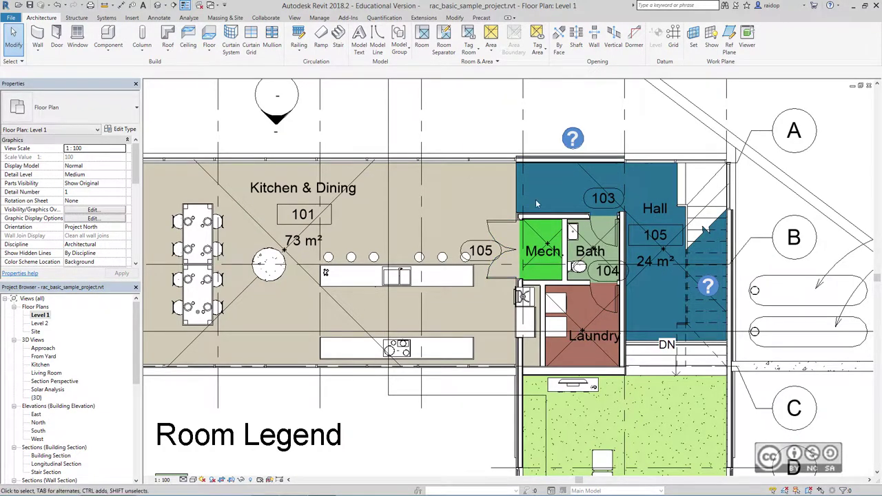
pyautogui.click(551, 220)
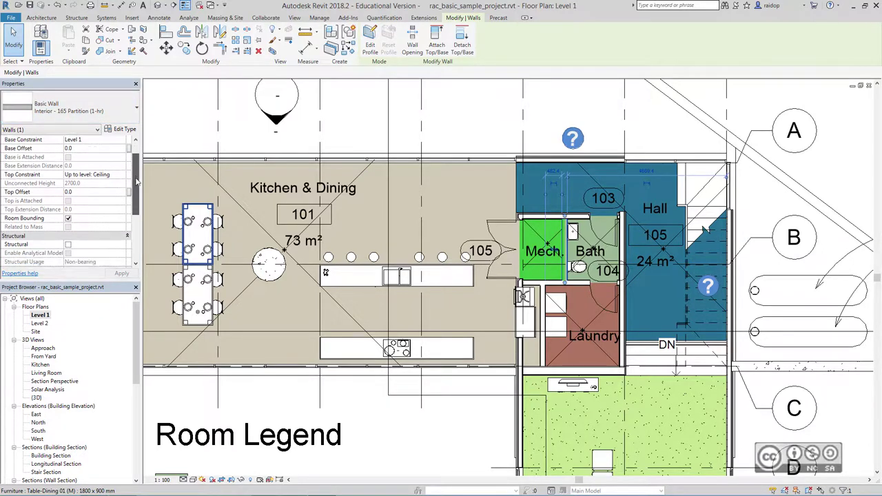
pyautogui.scroll(-5, 138, 169)
pyautogui.scroll(5, 138, 169)
pyautogui.click(355, 108)
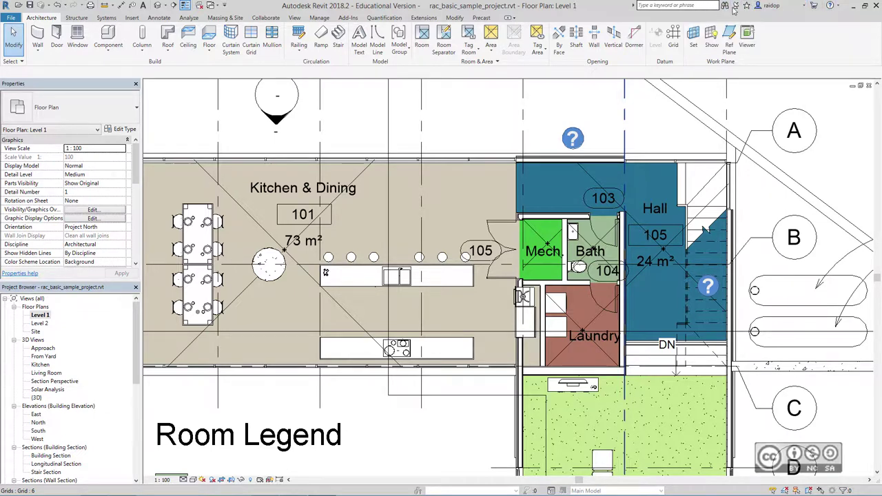
# Step: Check the signed-in account options, then open the Revit 2018 online Help in a browser
pyautogui.click(803, 7)
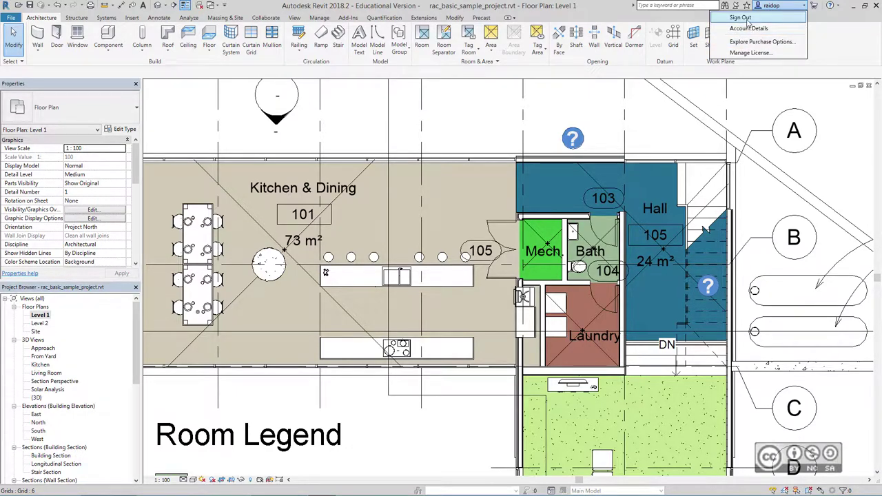
pyautogui.click(747, 19)
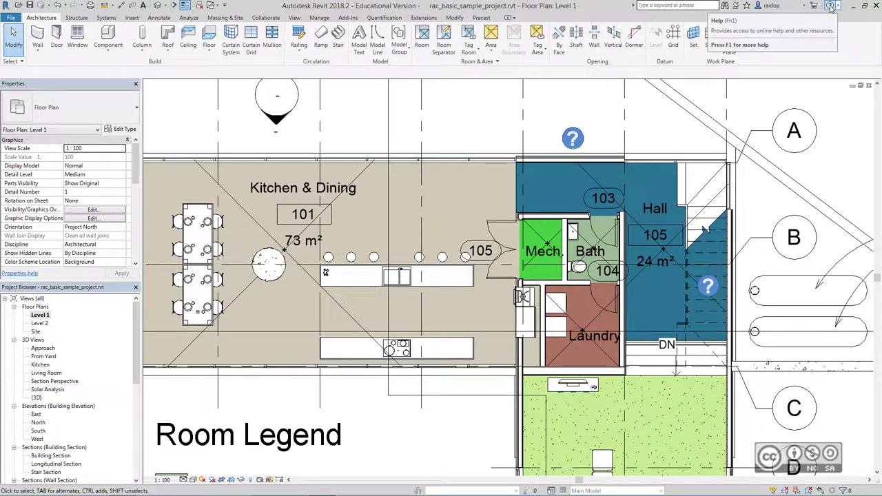
pyautogui.click(831, 6)
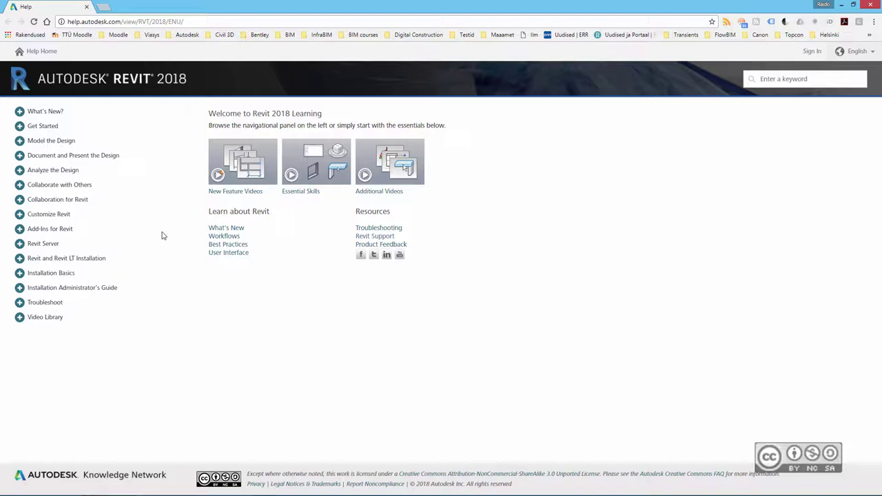
# Step: Close the Chrome help window to return to the Revit Level 1 plan
pyautogui.click(868, 7)
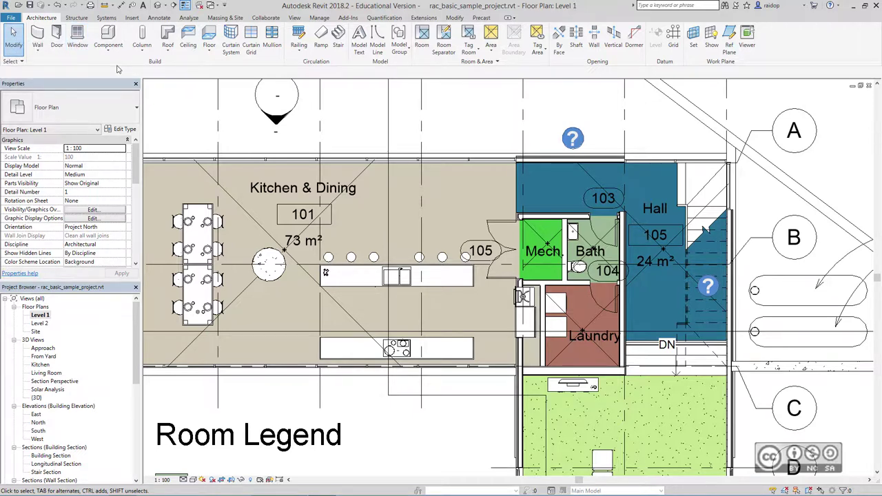
# Step: Set Tooltip assistance to High in the Options User Interface settings
pyautogui.click(10, 18)
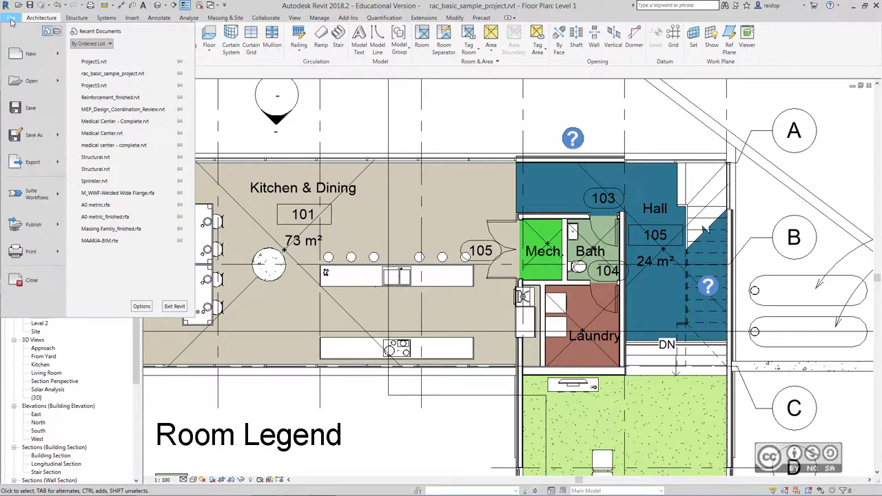
pyautogui.click(141, 306)
pyautogui.click(367, 125)
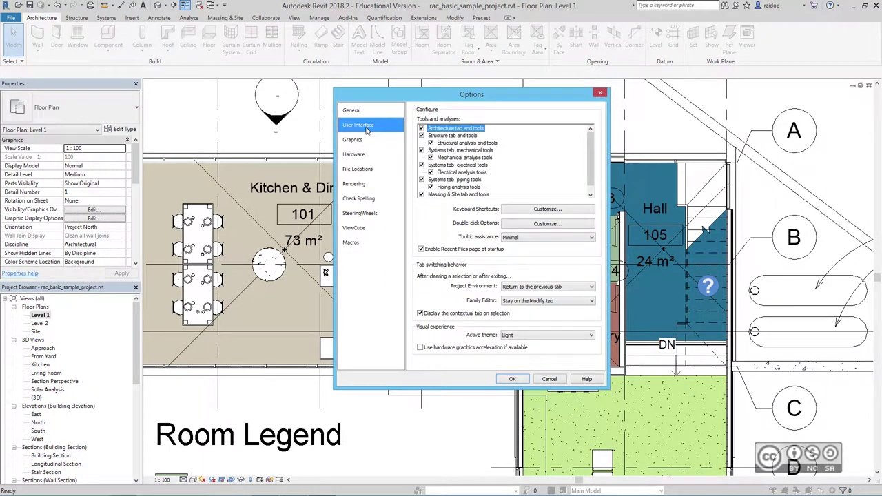
pyautogui.click(511, 237)
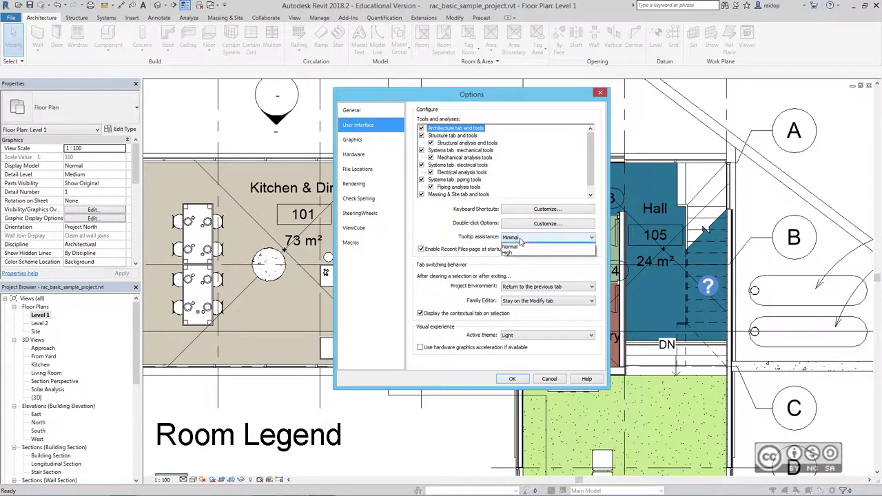
pyautogui.click(513, 267)
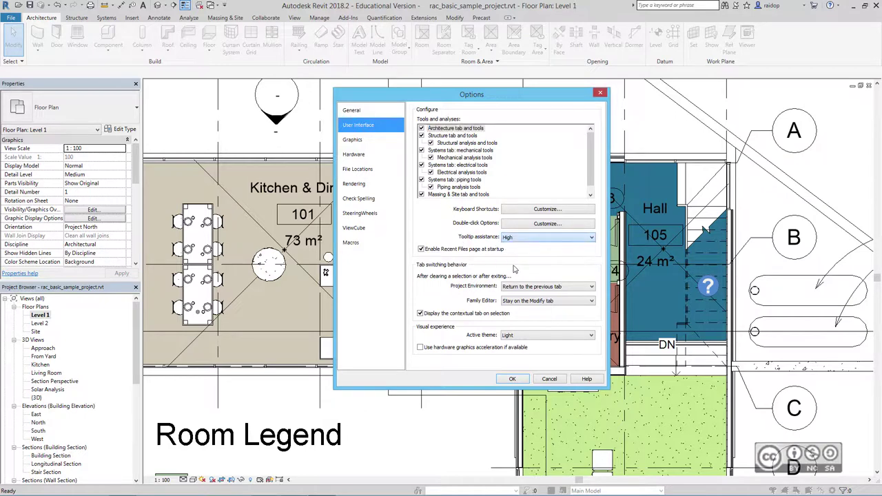
pyautogui.click(512, 379)
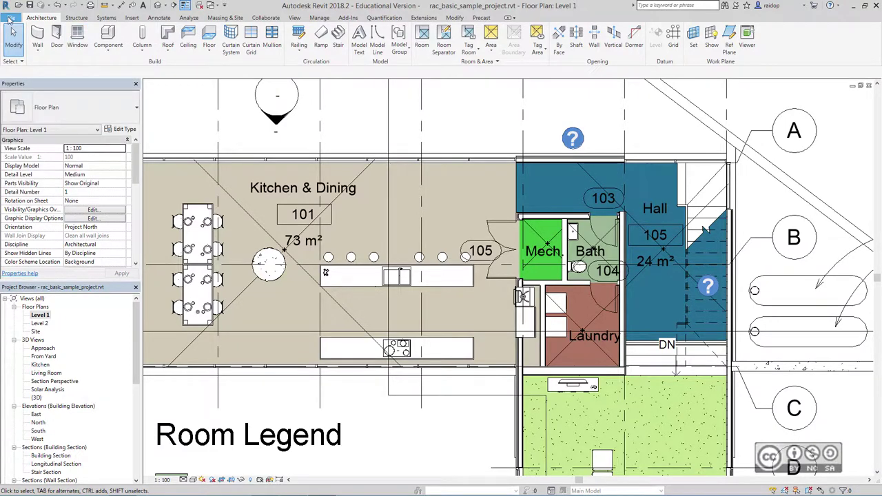
# Step: Set Tooltip assistance back to Minimal in the Options User Interface settings
pyautogui.click(10, 18)
pyautogui.click(142, 306)
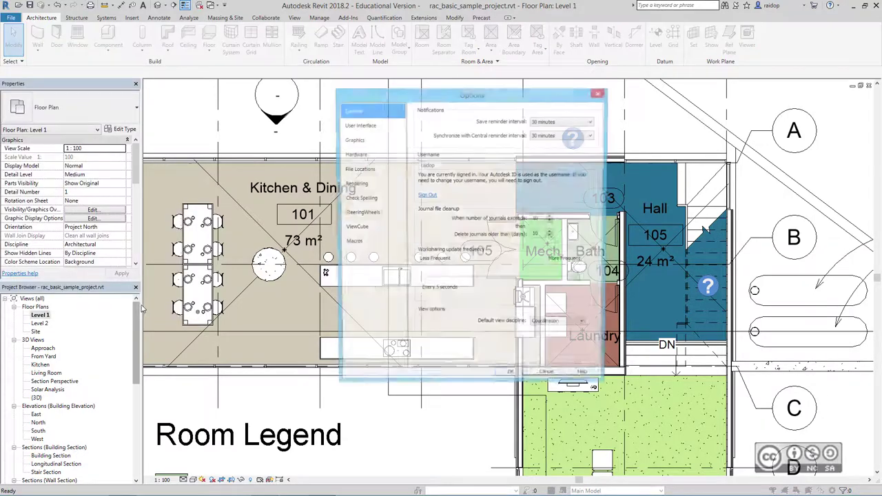
pyautogui.click(365, 124)
pyautogui.click(540, 237)
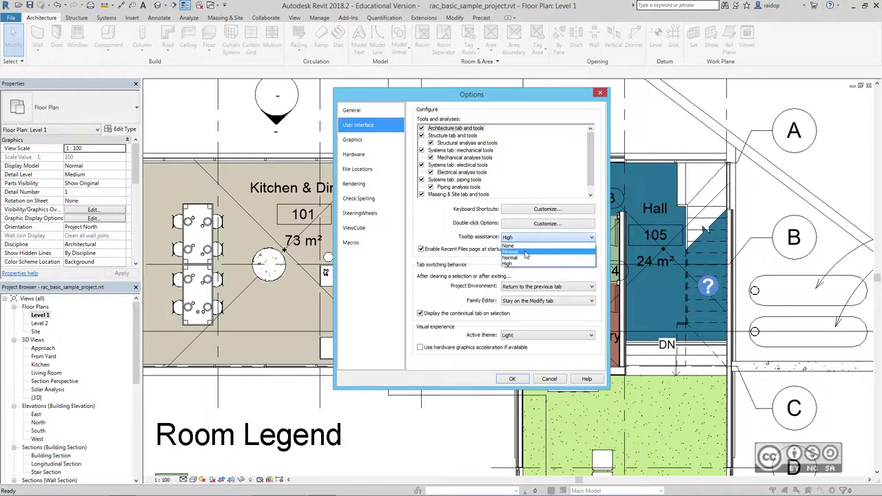
pyautogui.click(526, 252)
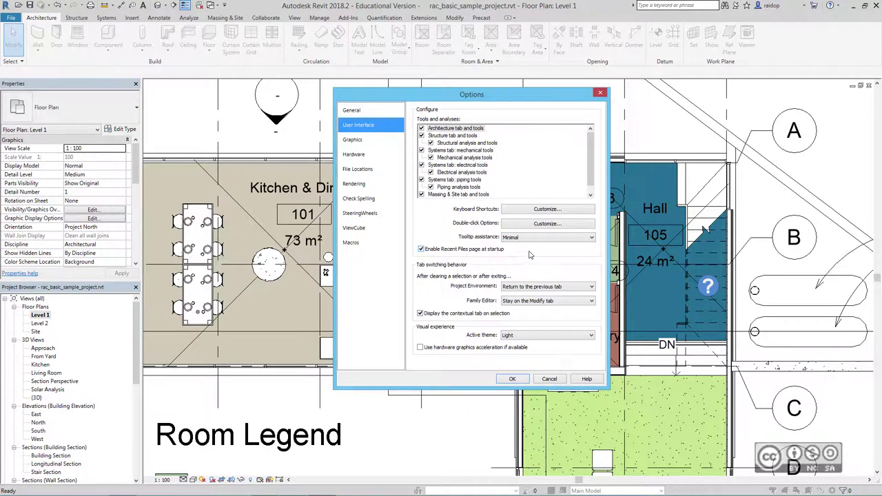
pyautogui.click(511, 380)
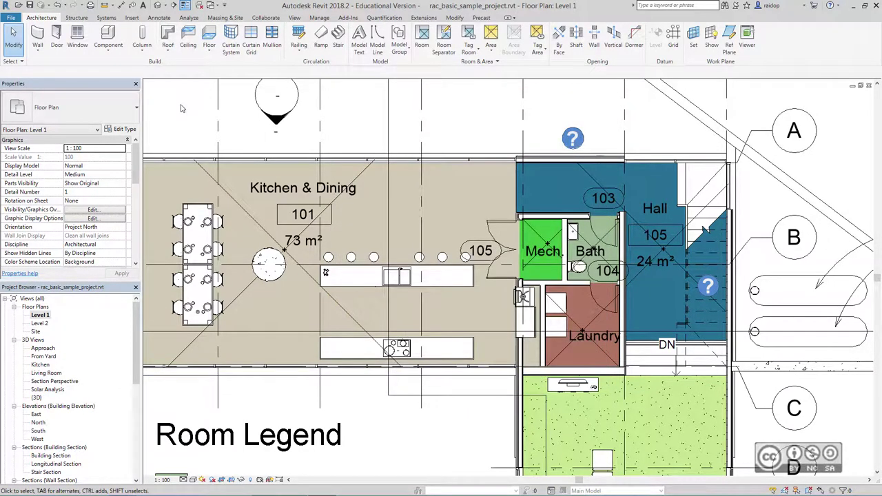